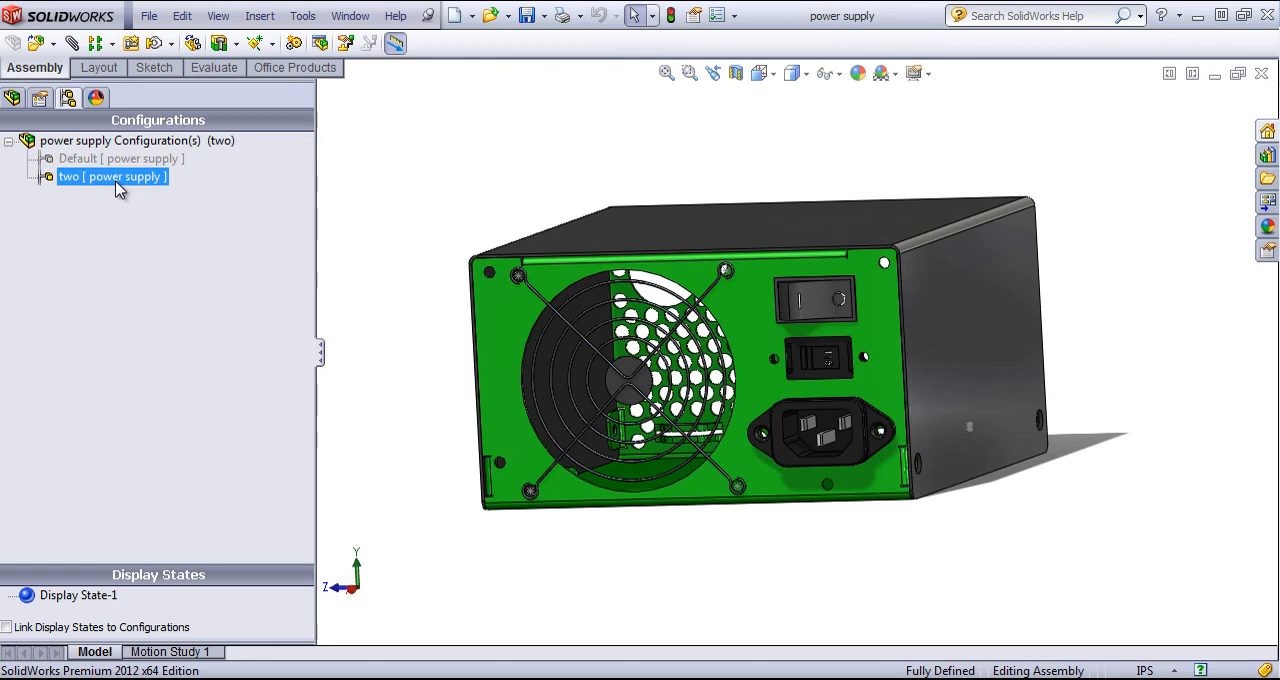
- Activate the Default configuration of the power supply assembly
left_click(74, 162)
left_click(80, 200)
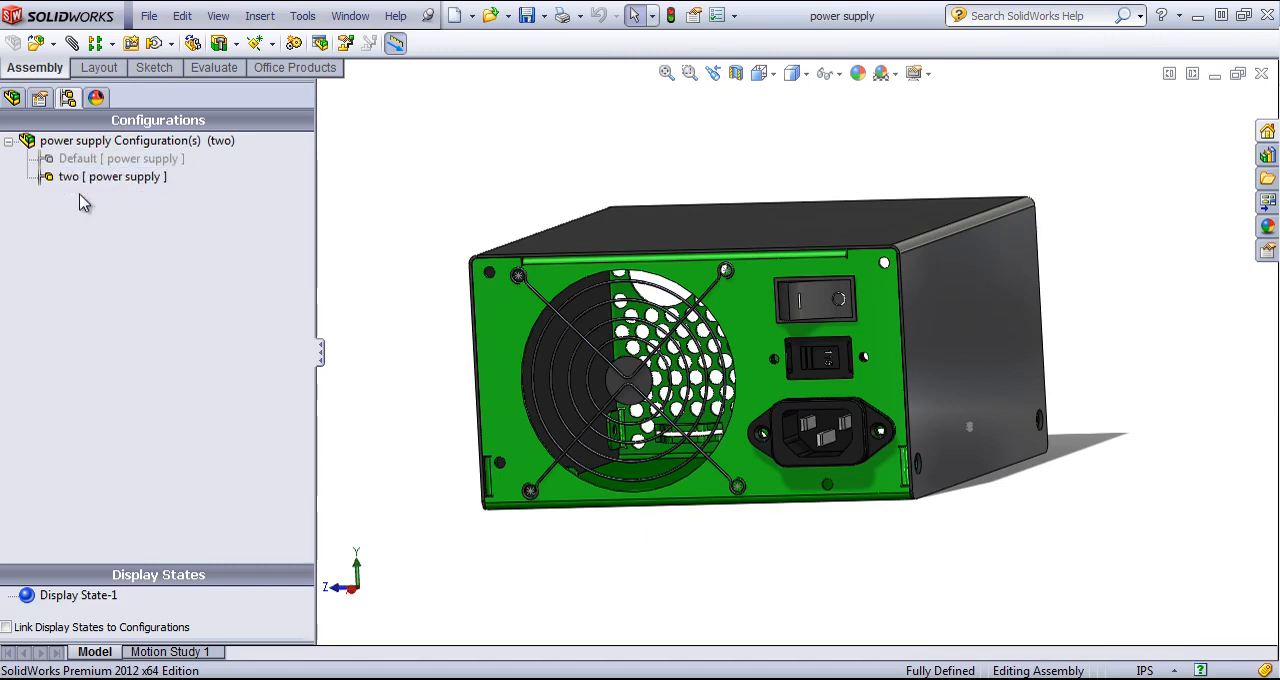
double_click(84, 162)
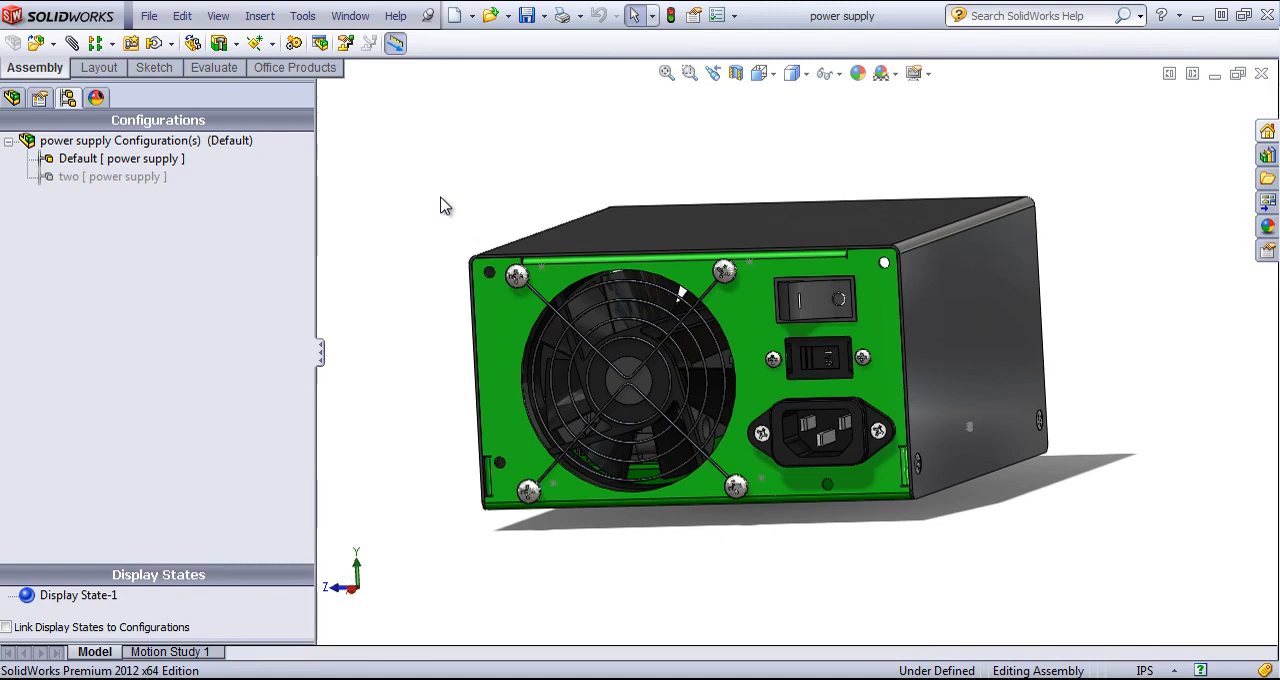
- Show the assembly's component tree with the display pane expanded beside it
left_click(12, 98)
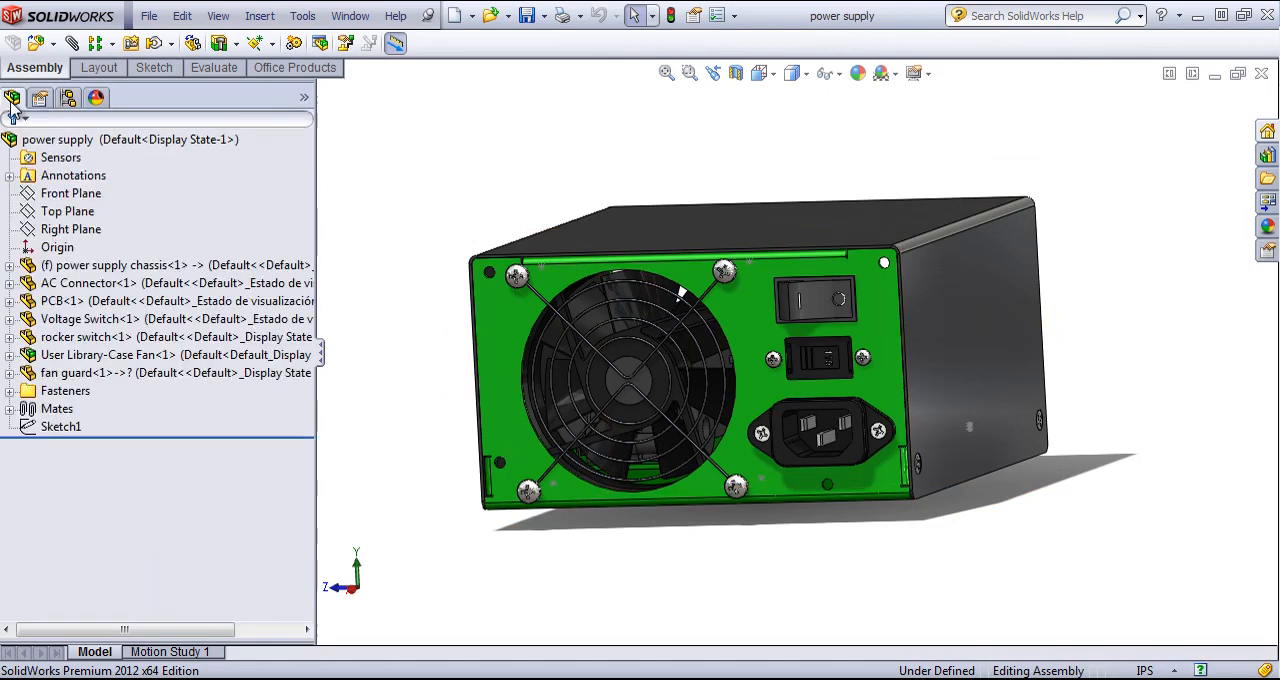
left_click(306, 98)
left_click(328, 284)
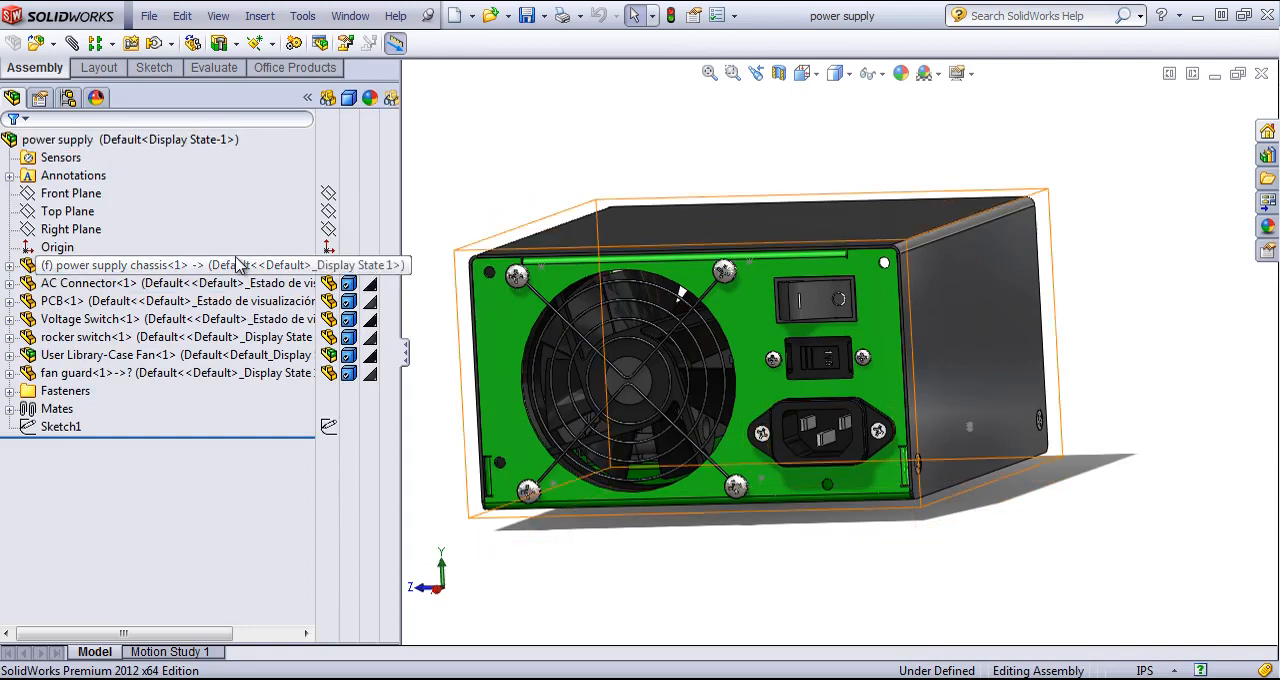
- Add a second display state to the power supply assembly
left_click(68, 98)
left_click(98, 603)
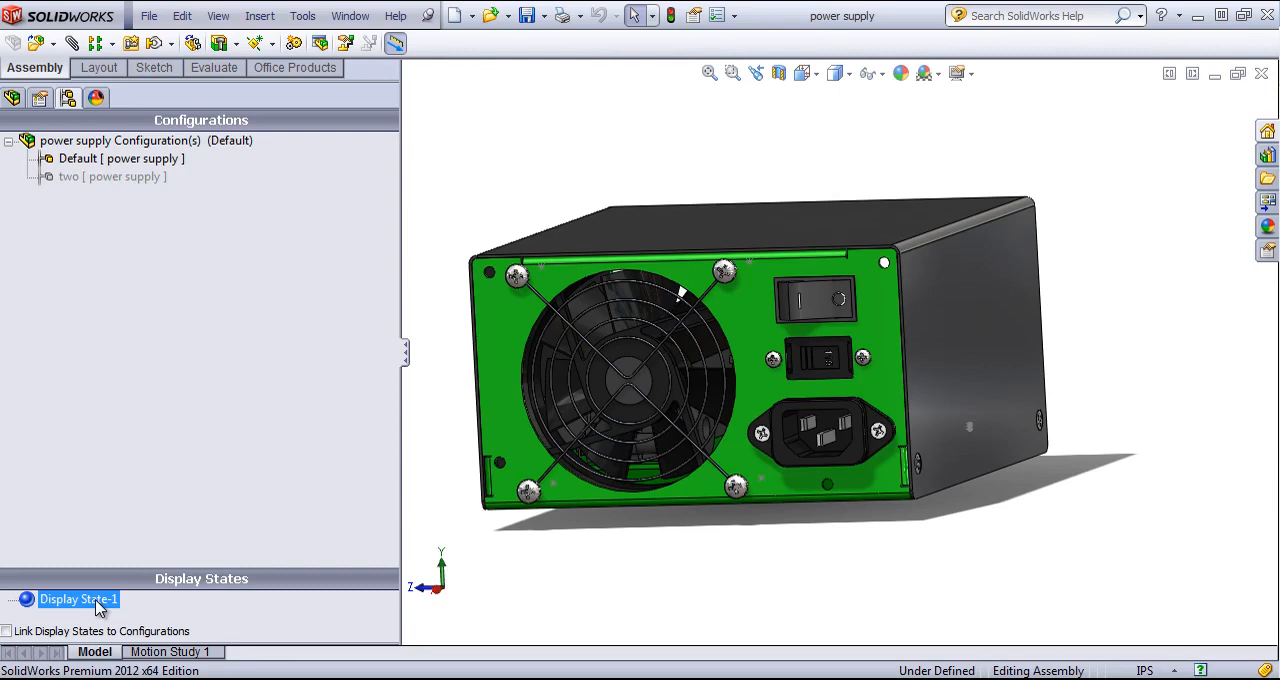
right_click(96, 600)
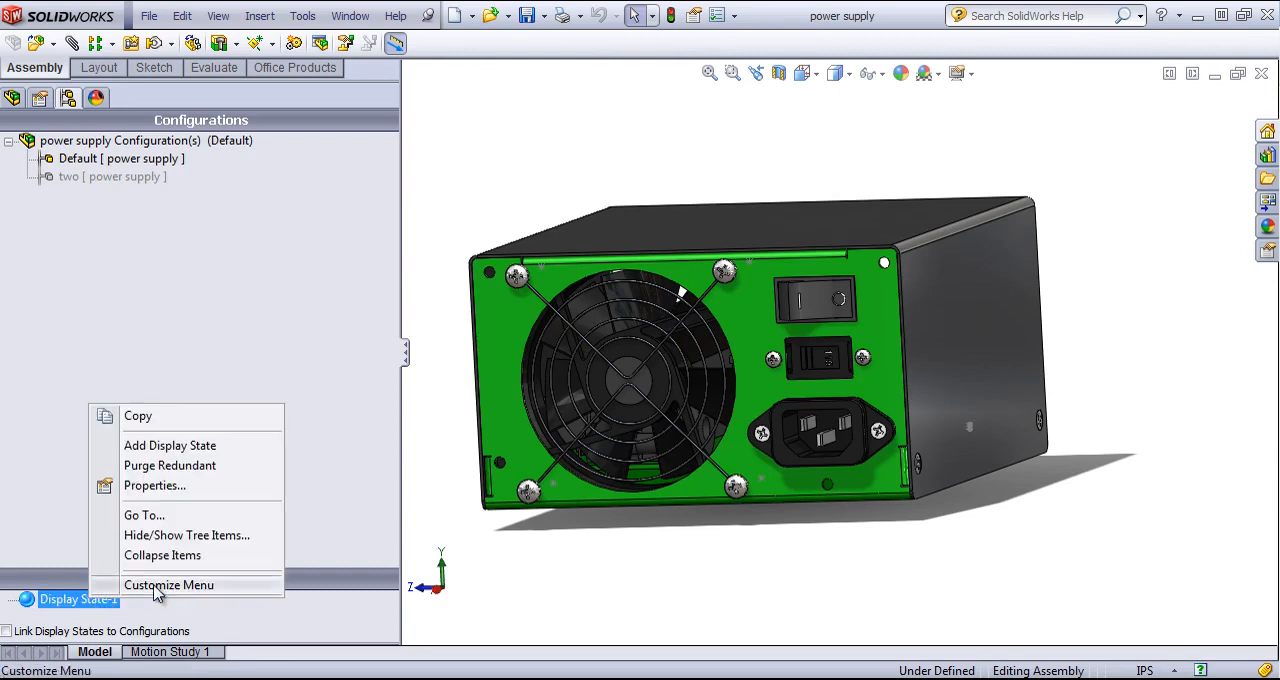
left_click(178, 447)
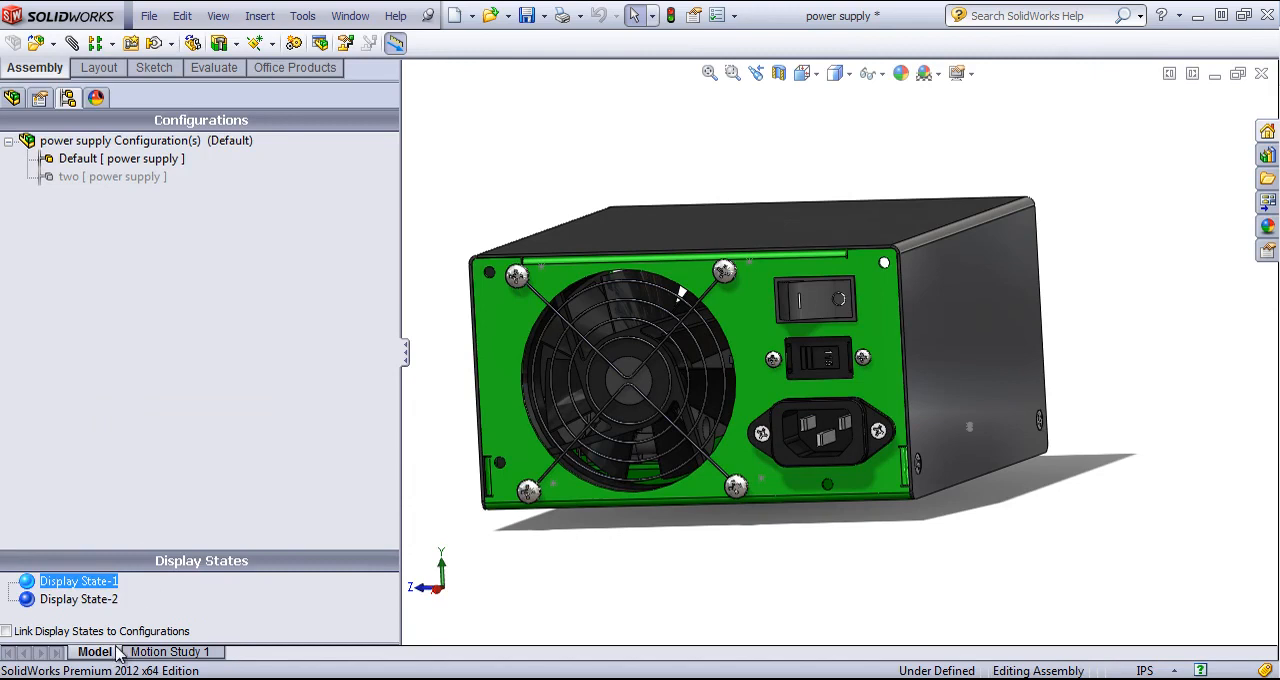
- Check the properties of Display State-2, keep its name, and make it the active display state
double_click(82, 598)
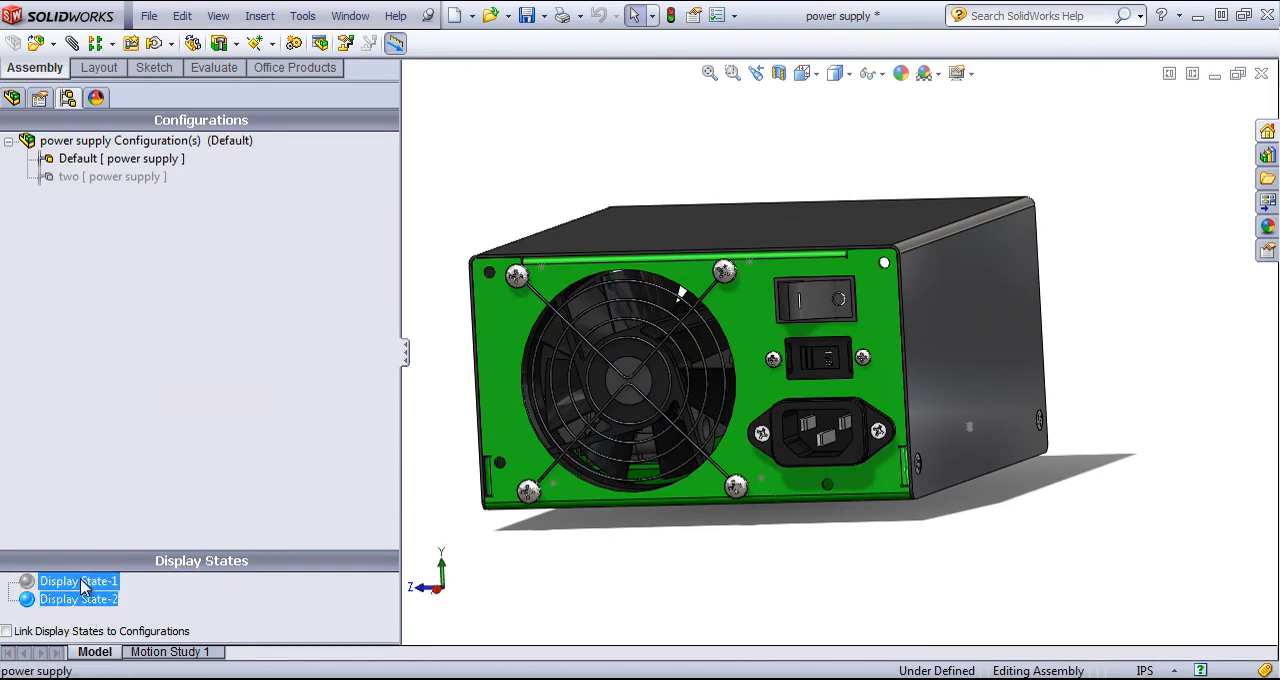
left_click(82, 581)
right_click(97, 603)
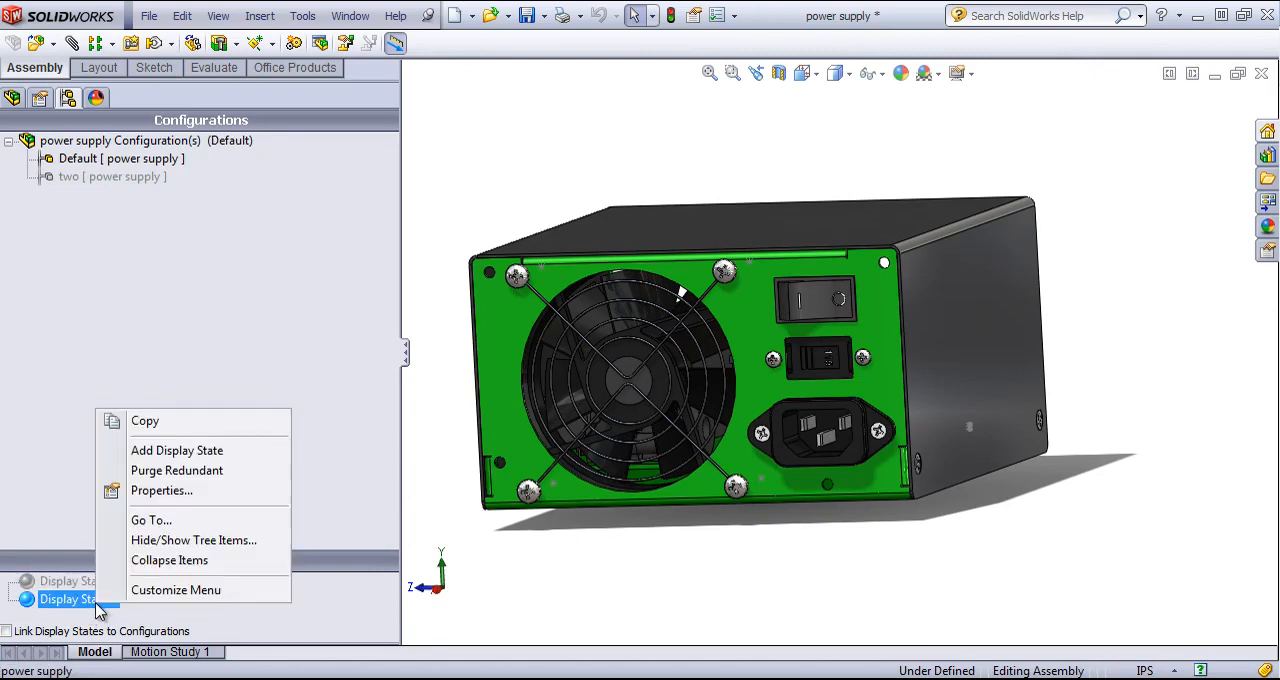
left_click(180, 490)
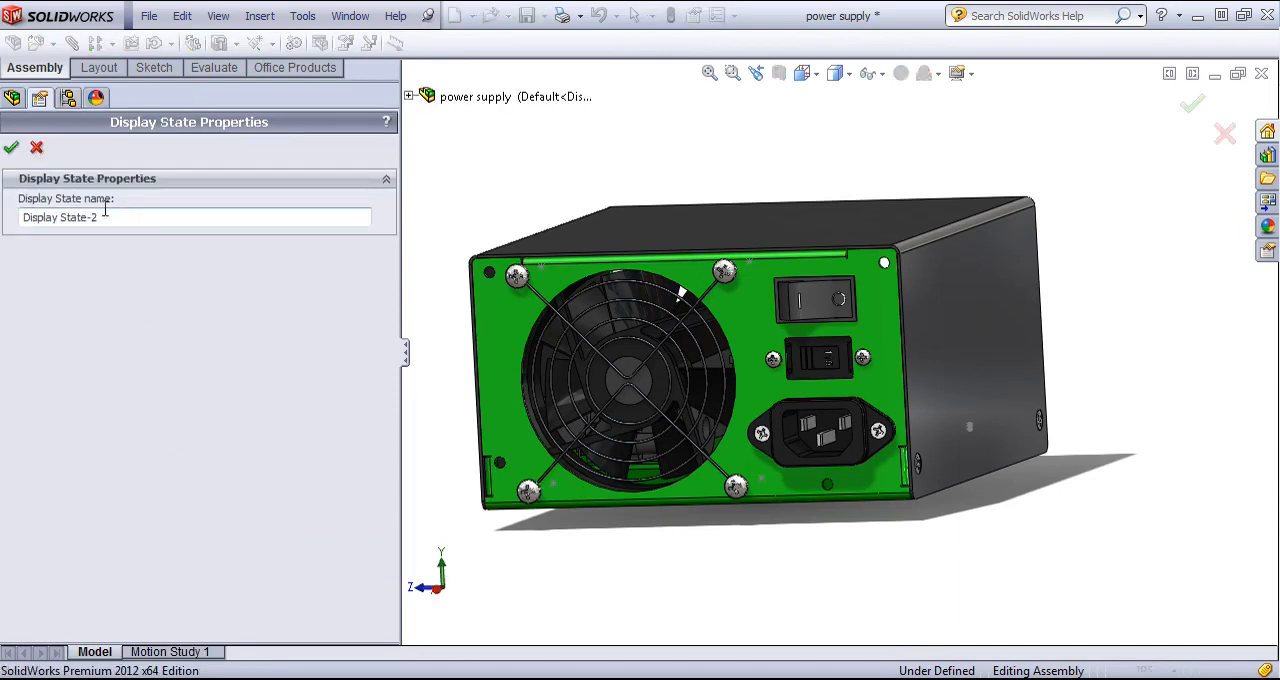
left_click(14, 148)
left_click(95, 582)
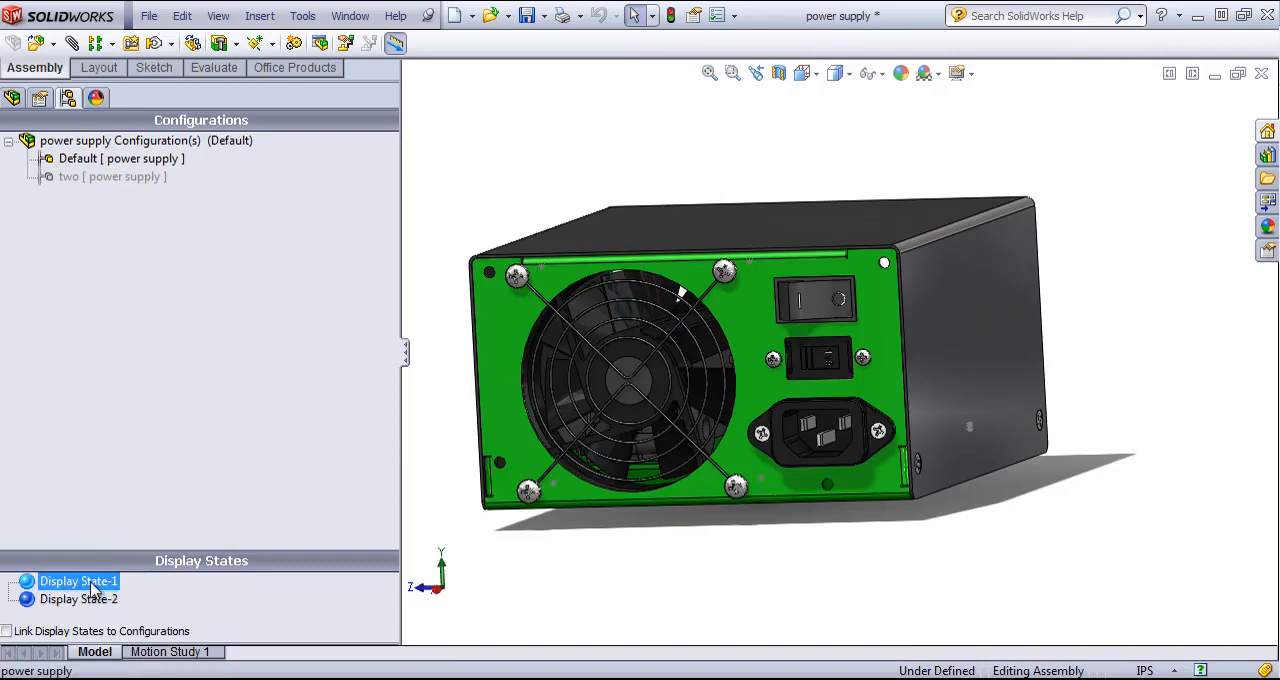
double_click(100, 599)
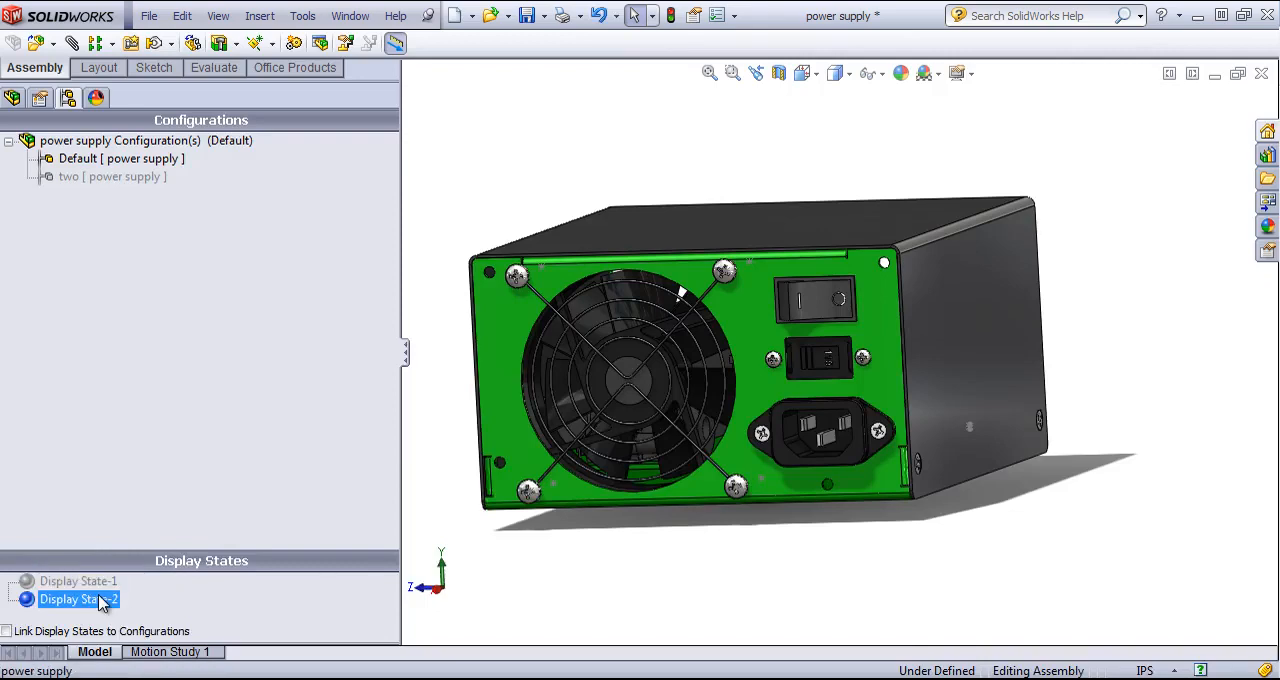
- Set the power supply chassis to Wireframe and the Voltage Switch to Shaded in Display State-2
left_click(12, 97)
left_click(388, 302)
left_click(352, 268)
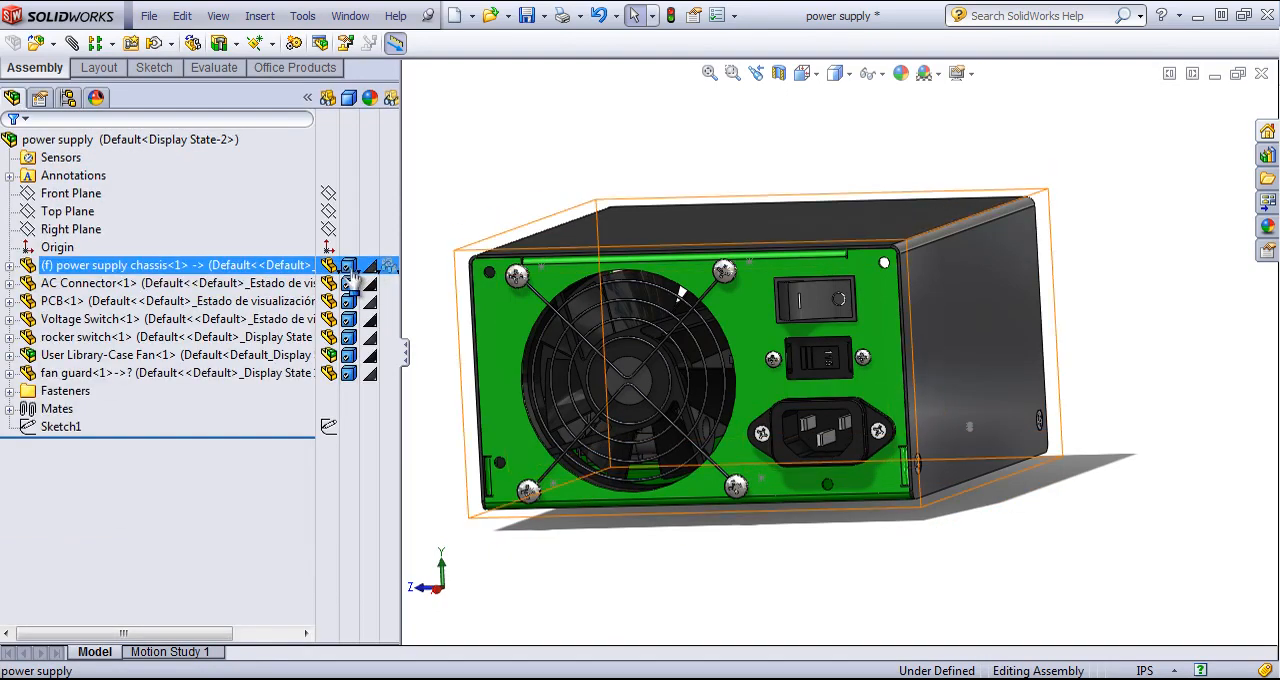
left_click(350, 268)
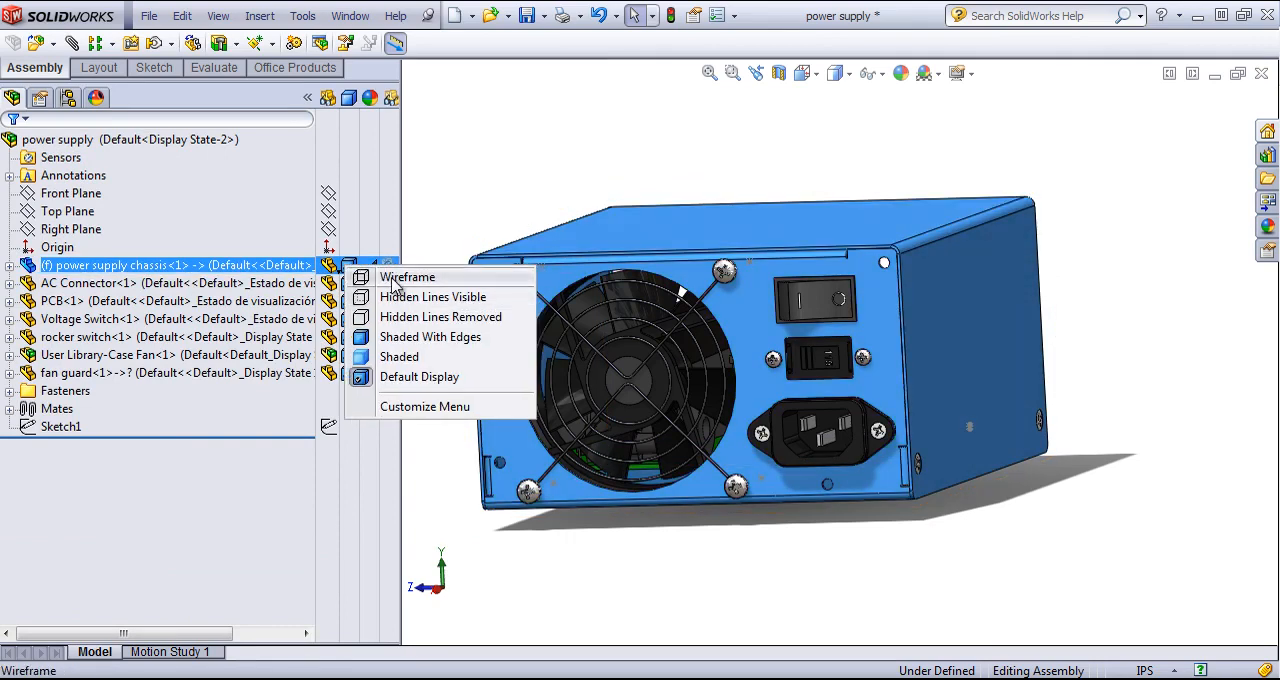
left_click(395, 280)
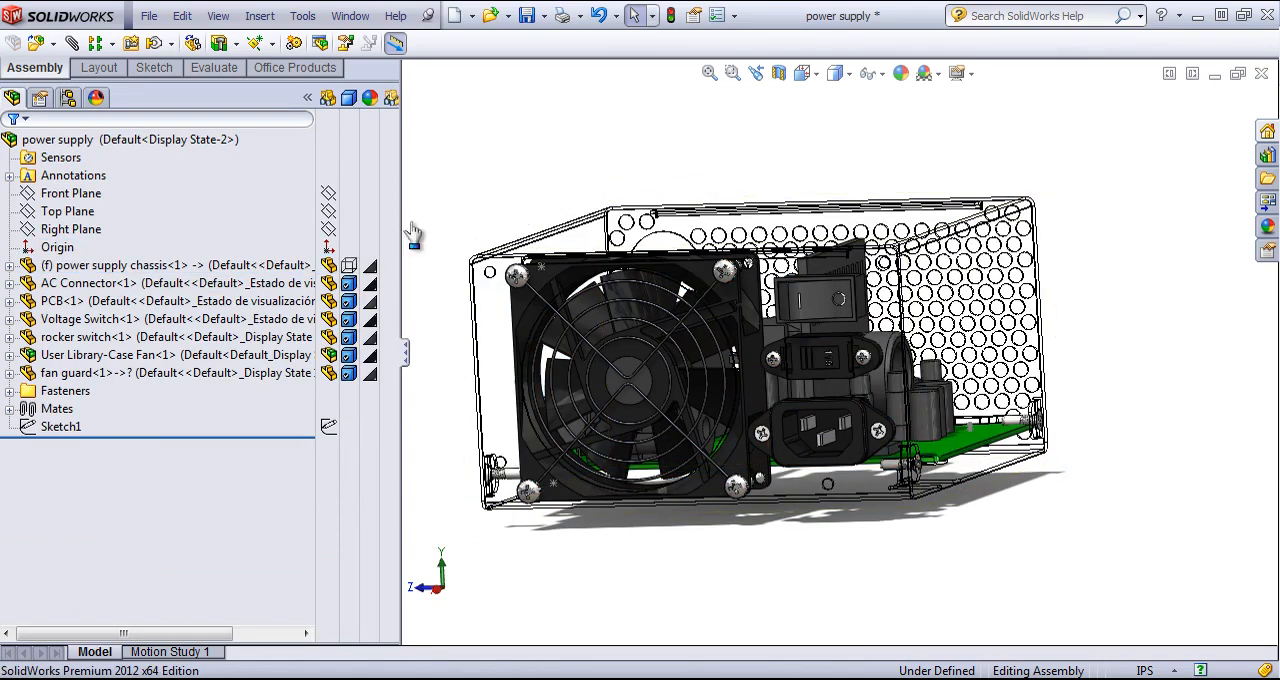
left_click(350, 322)
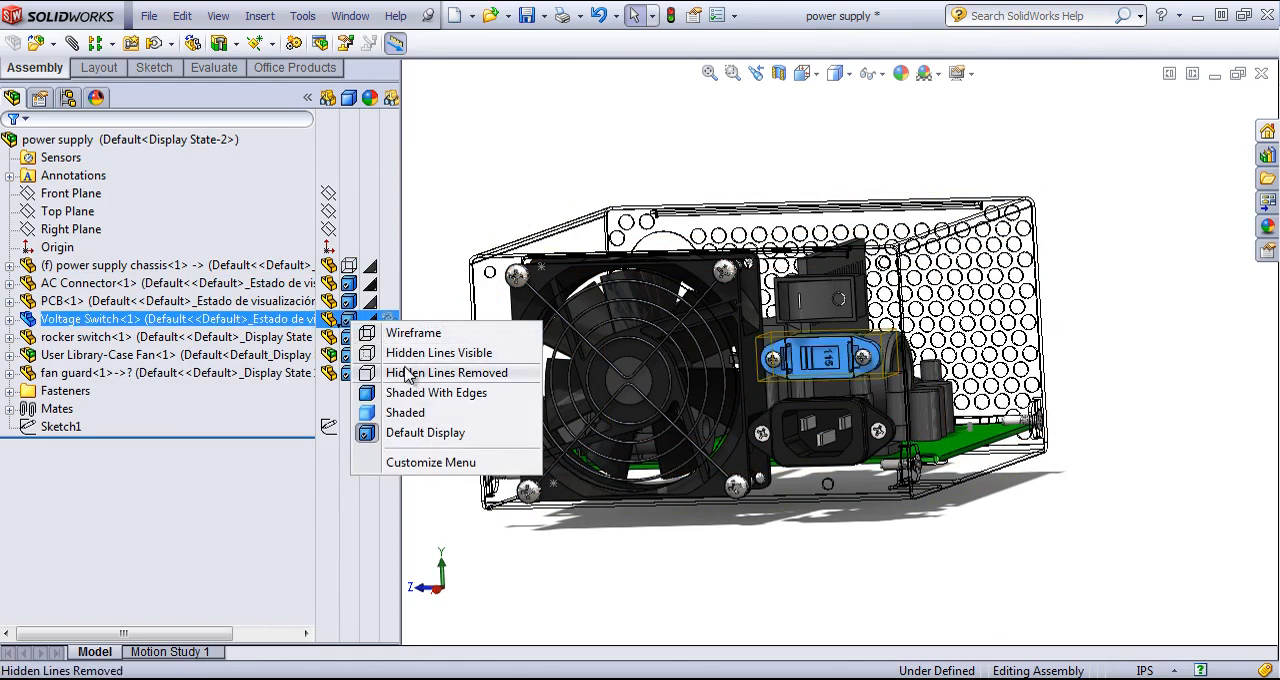
left_click(406, 413)
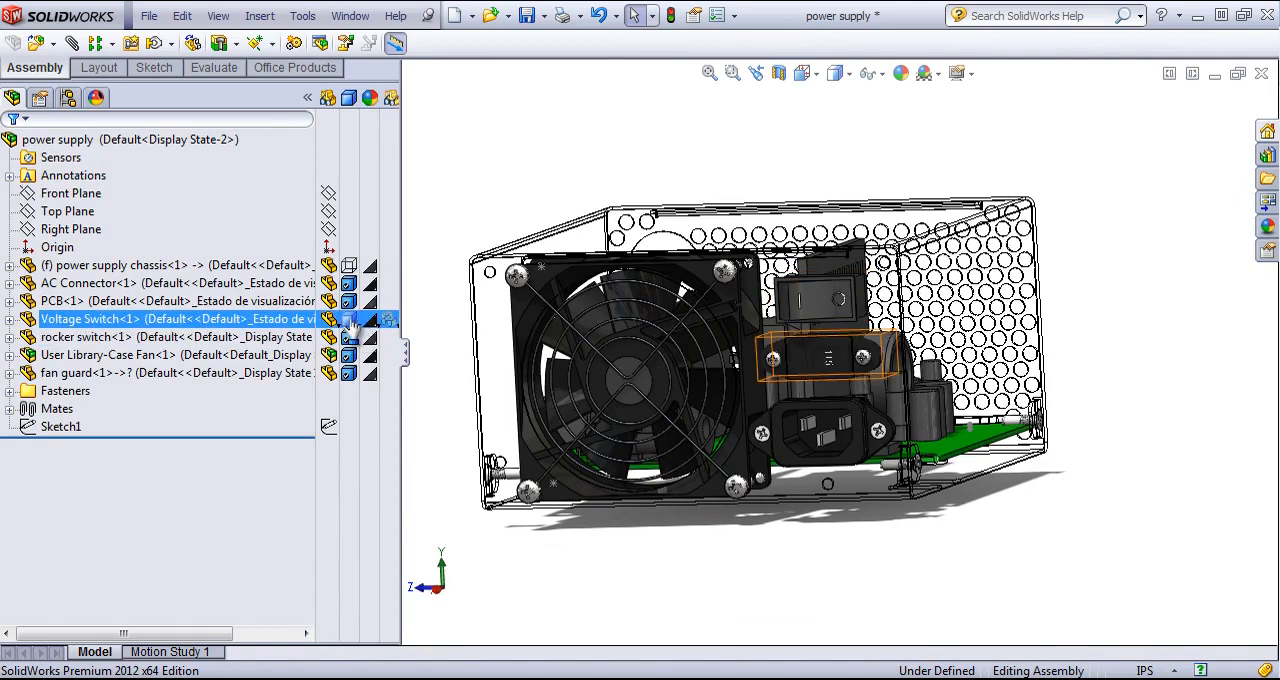
- Alternate between Display State-1 and Display State-2 to compare them, ending with Display State-1 active
left_click(68, 97)
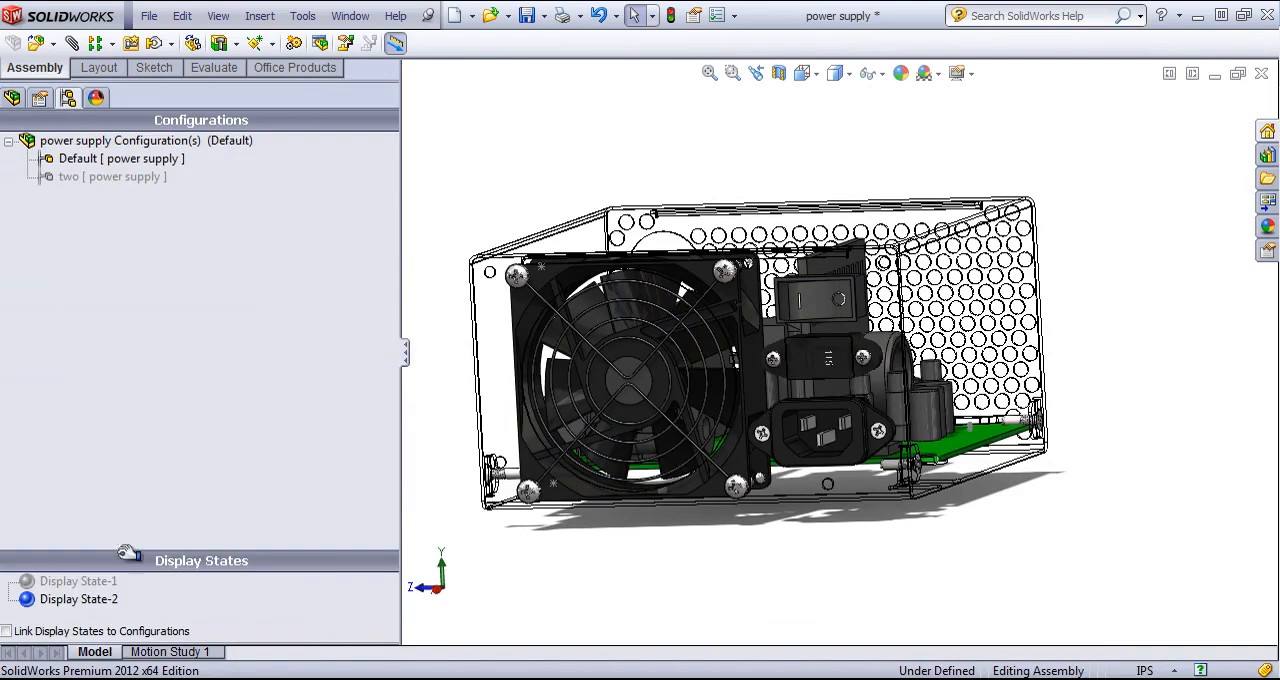
double_click(105, 585)
left_click(105, 600)
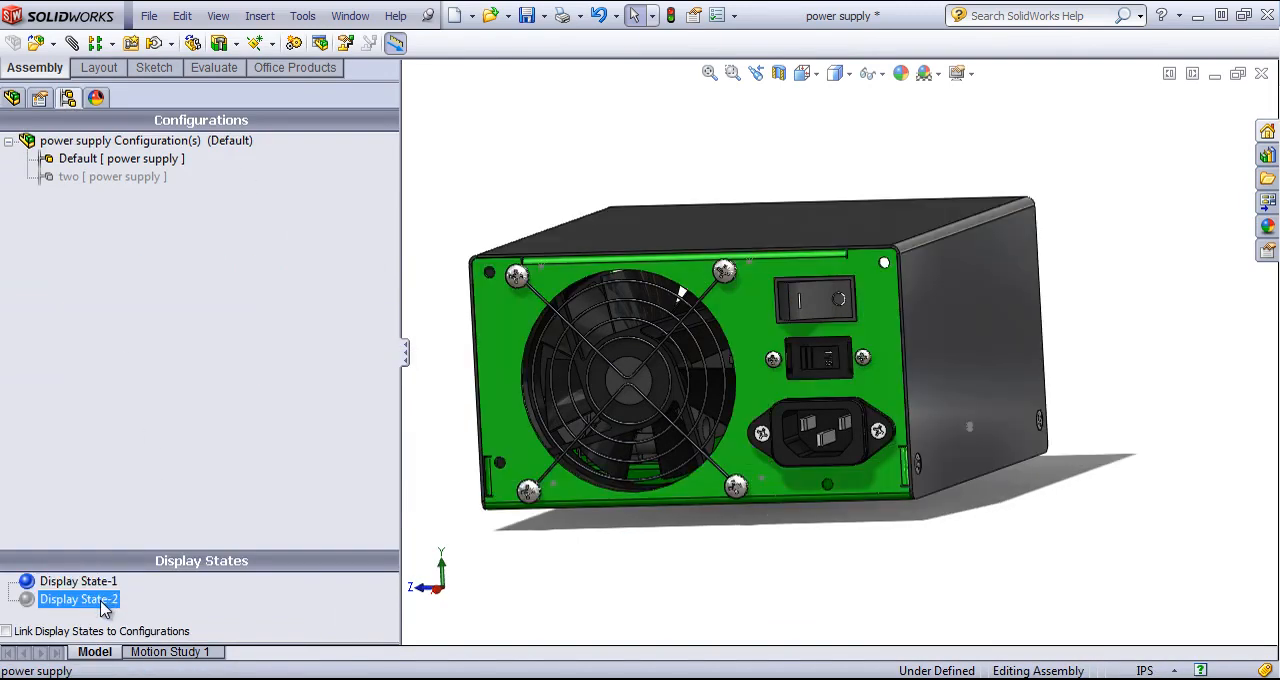
double_click(104, 600)
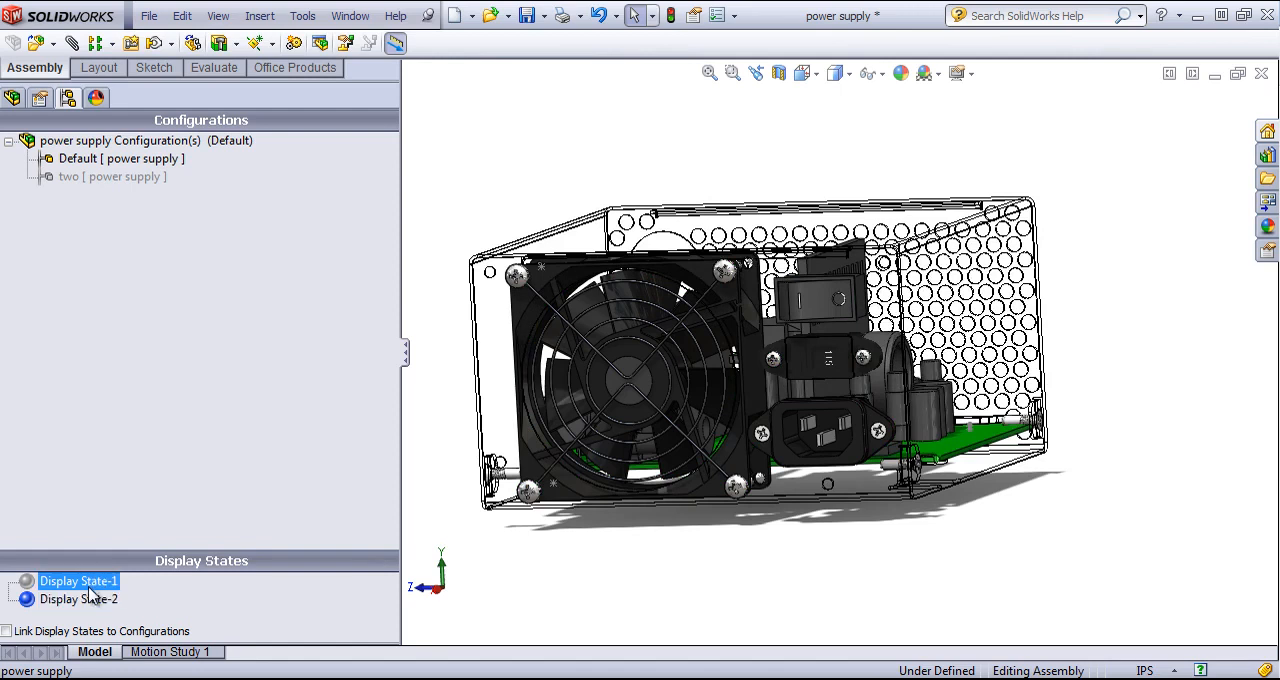
double_click(45, 581)
- Switch the assembly to configuration two and back to Default to compare the configurations
left_click(12, 98)
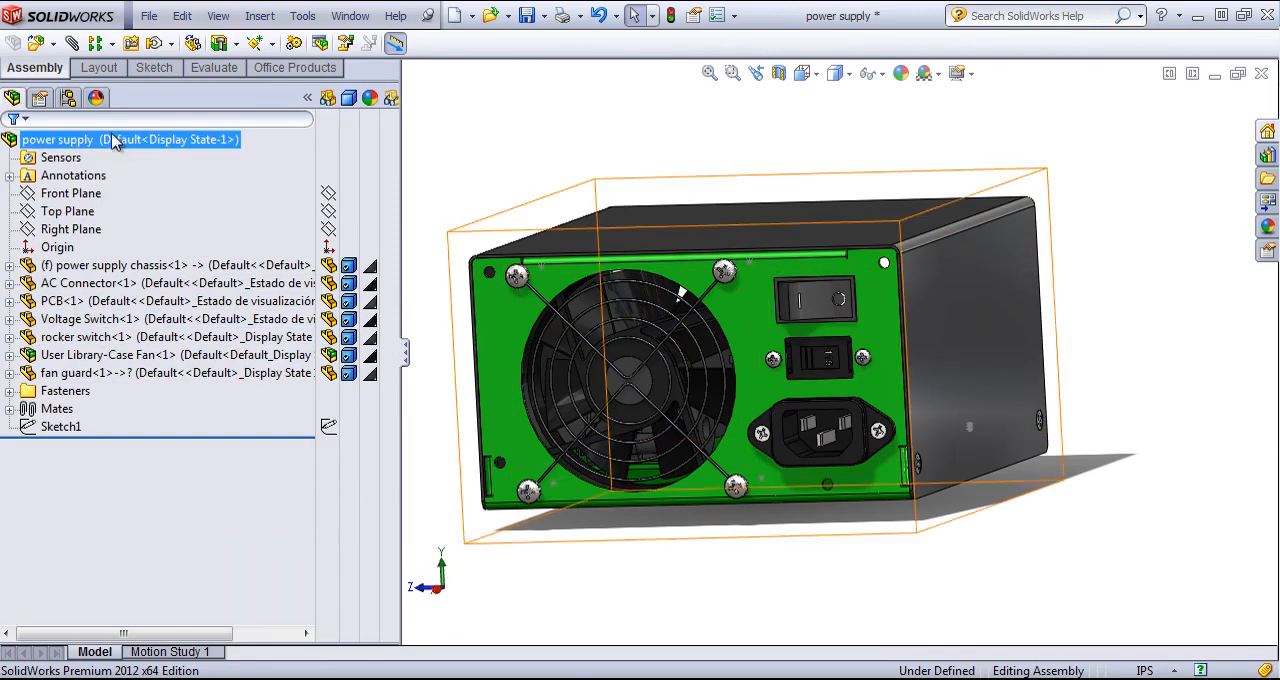
left_click(70, 97)
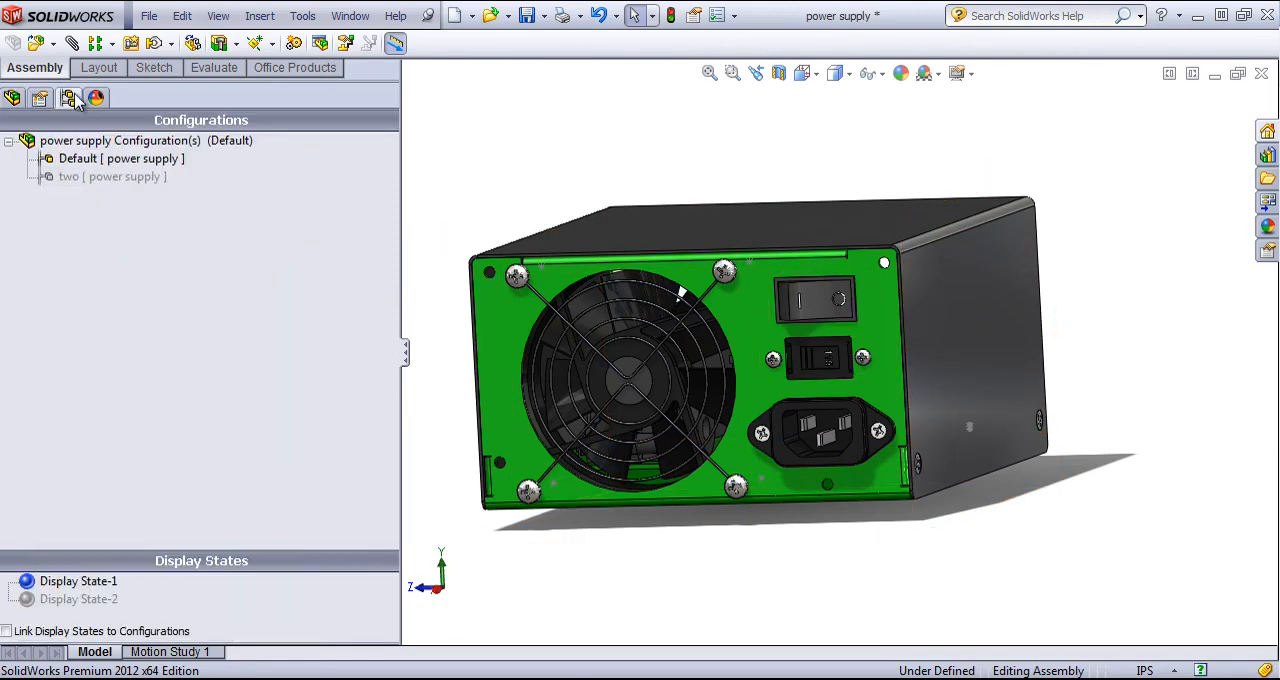
double_click(84, 185)
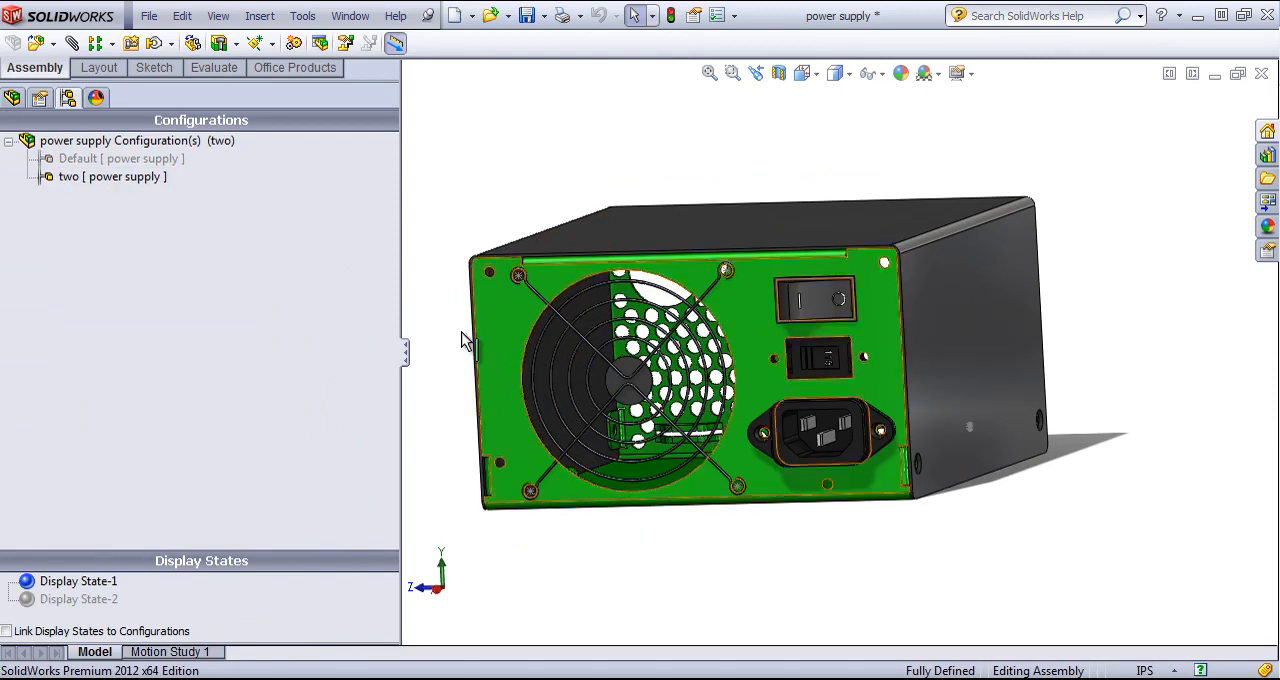
double_click(118, 160)
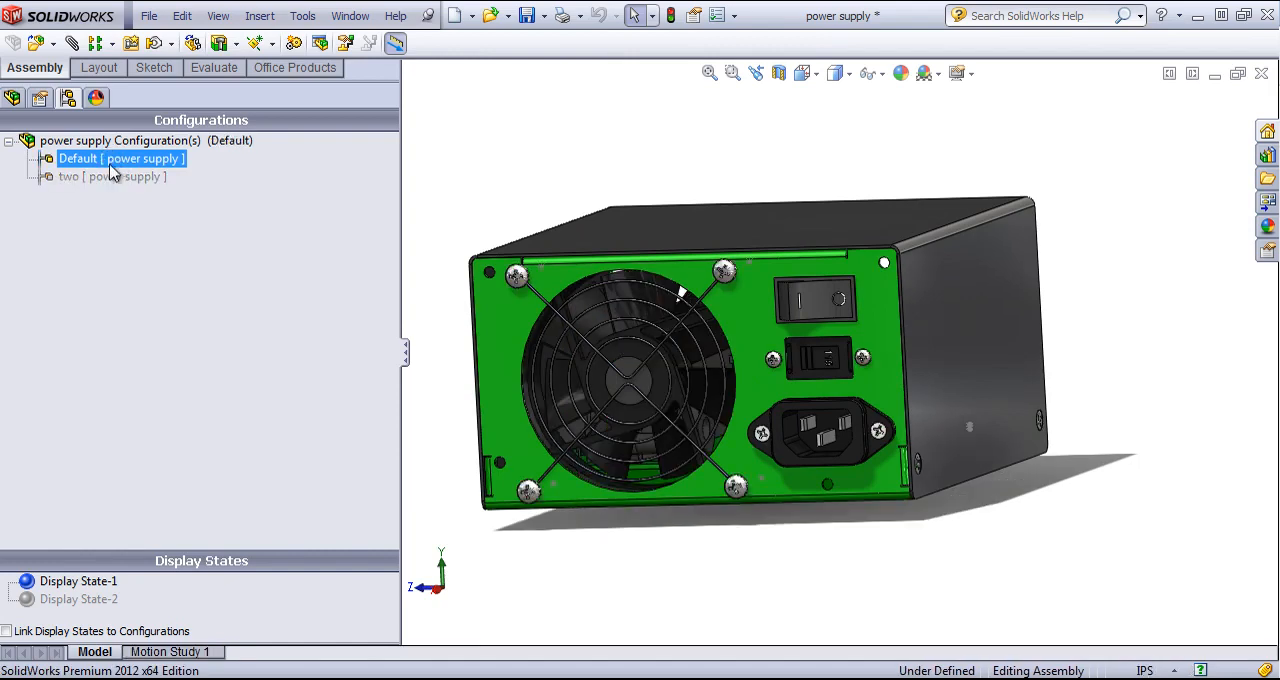
left_click(94, 140)
right_click(90, 141)
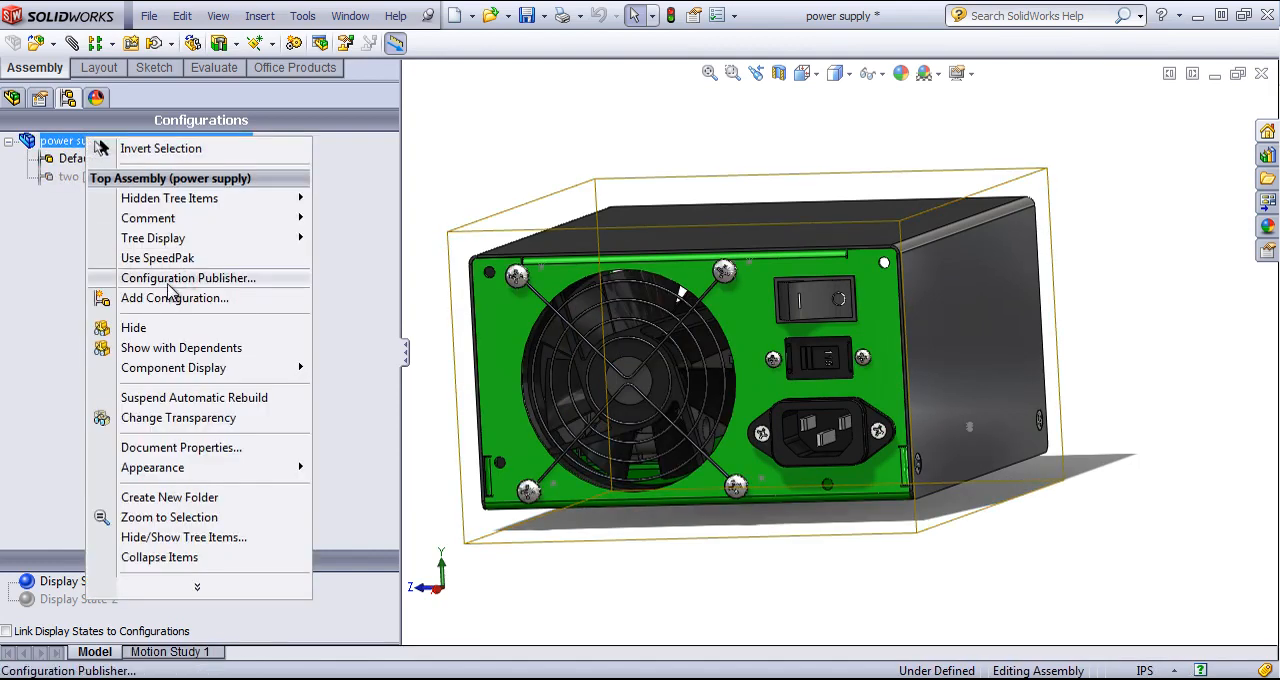
left_click(28, 232)
left_click(12, 98)
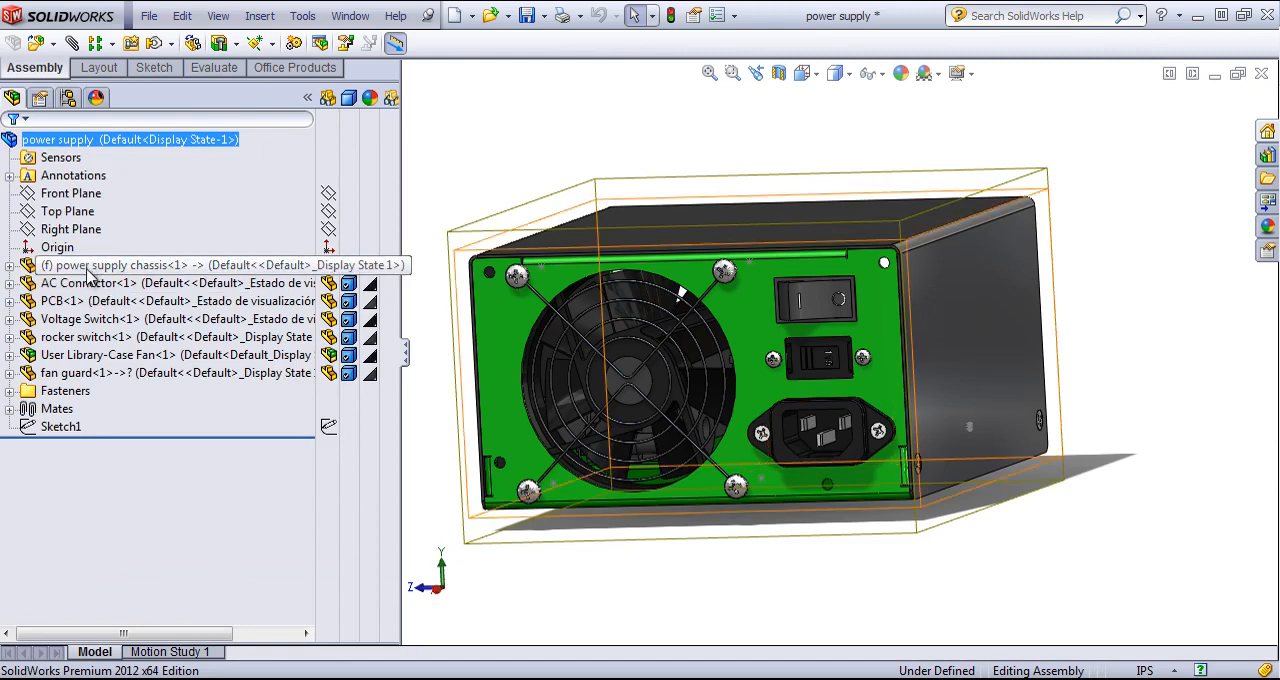
- Make Display State-2 the active display state of the Default configuration
left_click(68, 97)
left_click(100, 599)
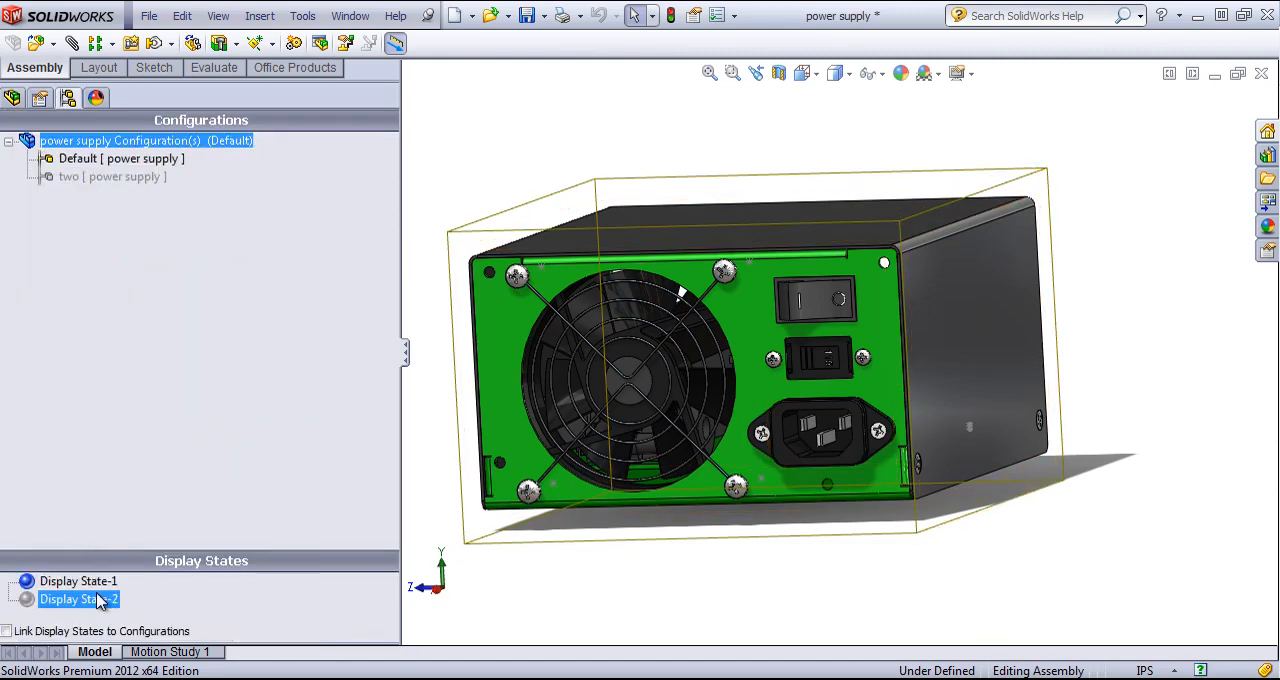
left_click(100, 599)
- Return the power supply chassis and the Voltage Switch to Default Display
left_click(12, 98)
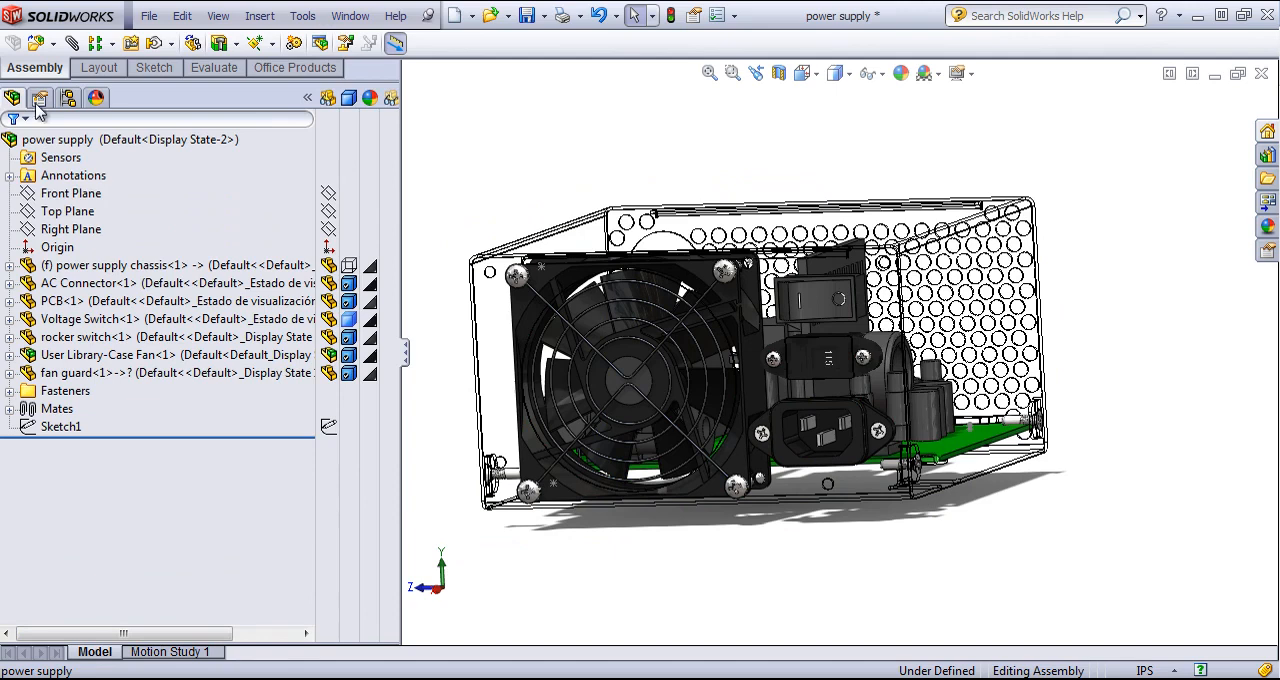
left_click(357, 267)
left_click(410, 371)
left_click(355, 321)
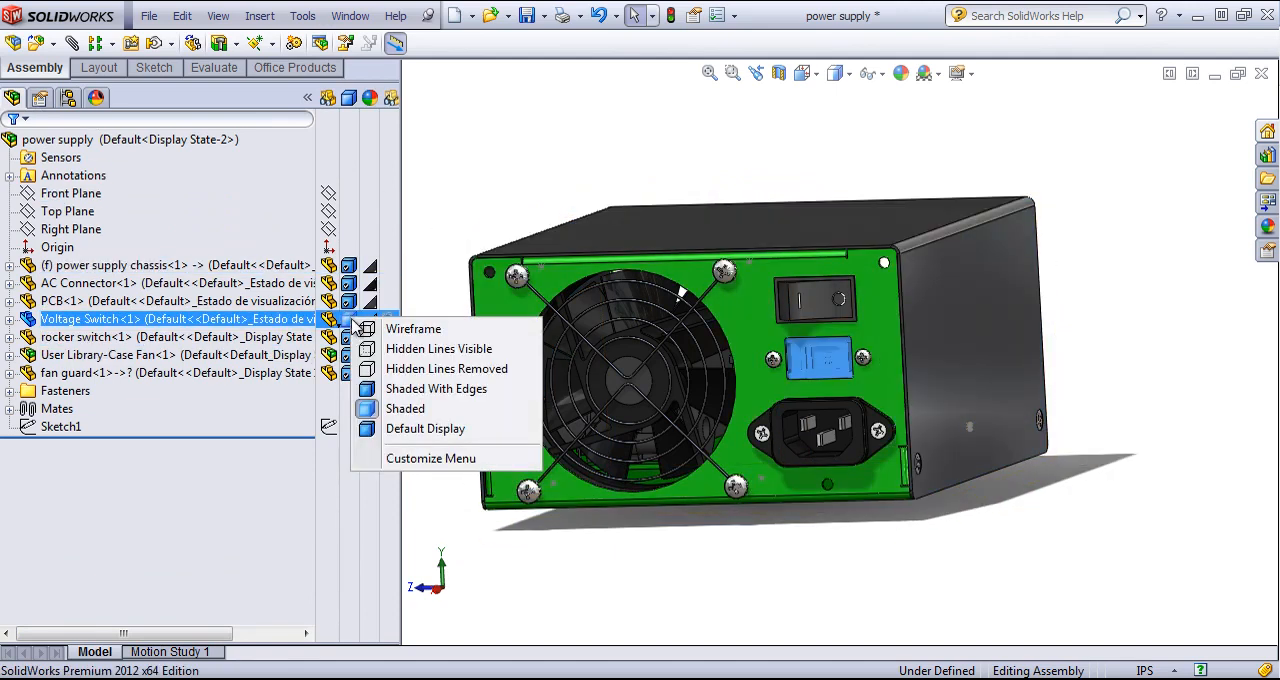
left_click(410, 428)
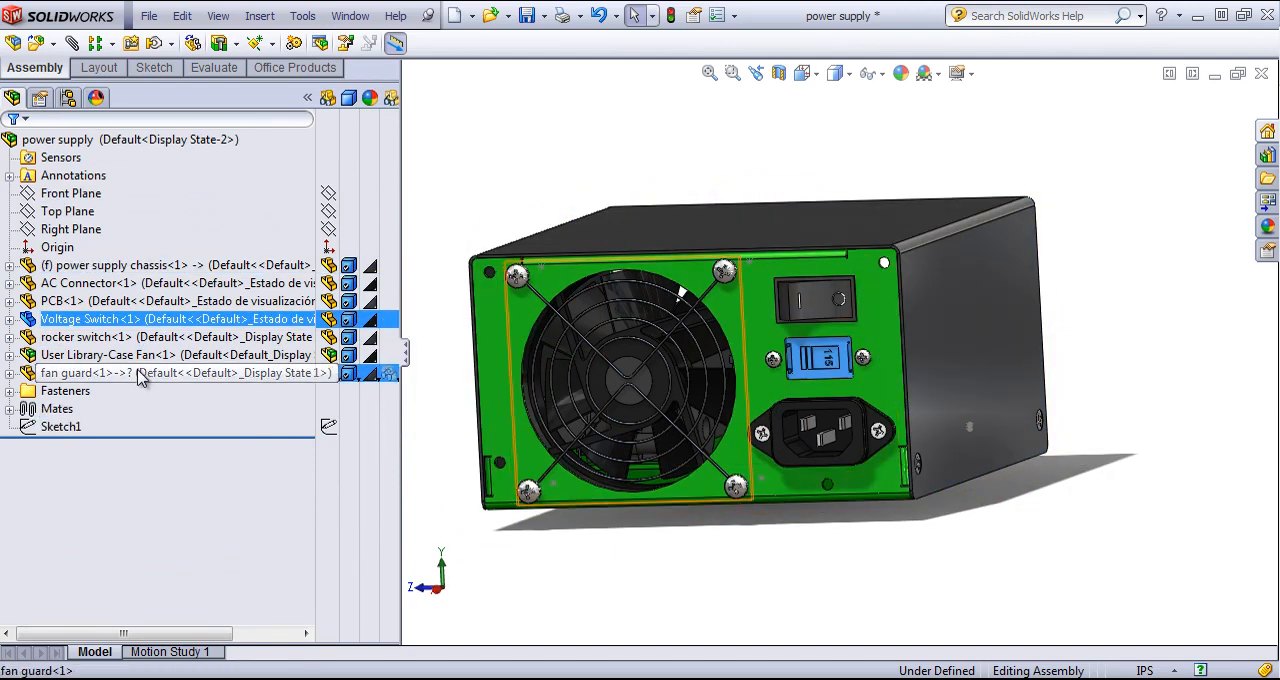
- Hide the PCB component in Display State-2
left_click(141, 375)
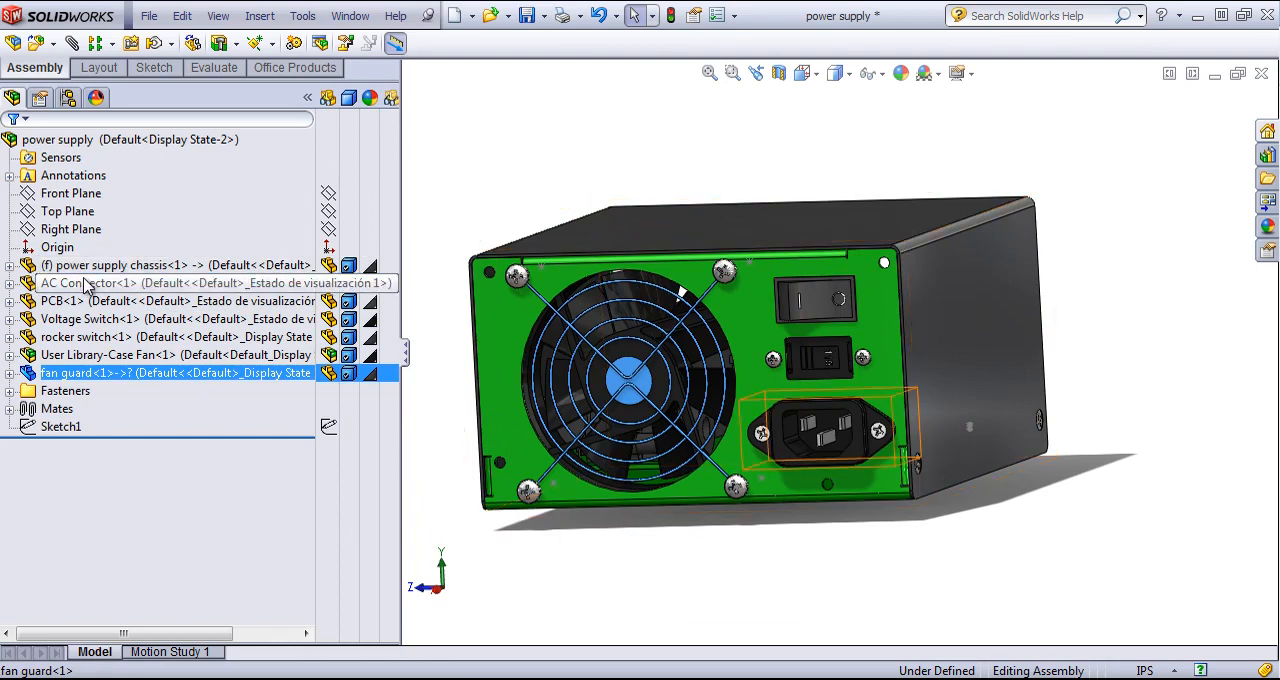
left_click(88, 301)
right_click(90, 306)
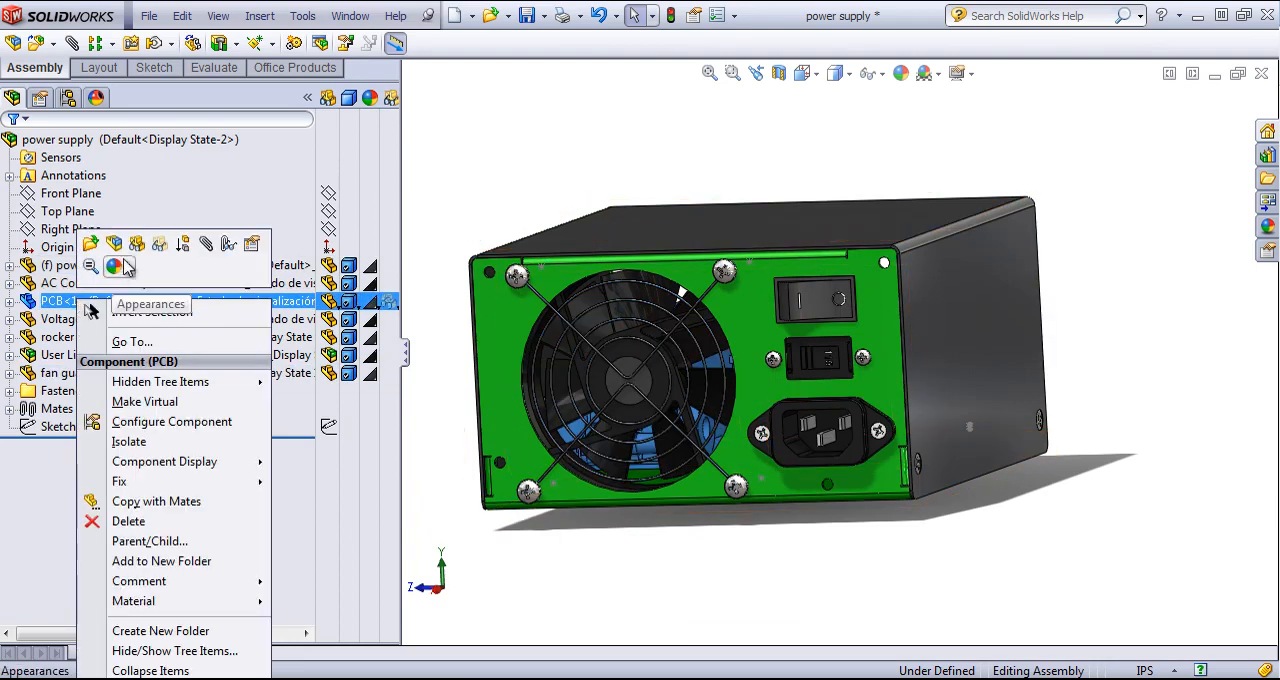
left_click(137, 245)
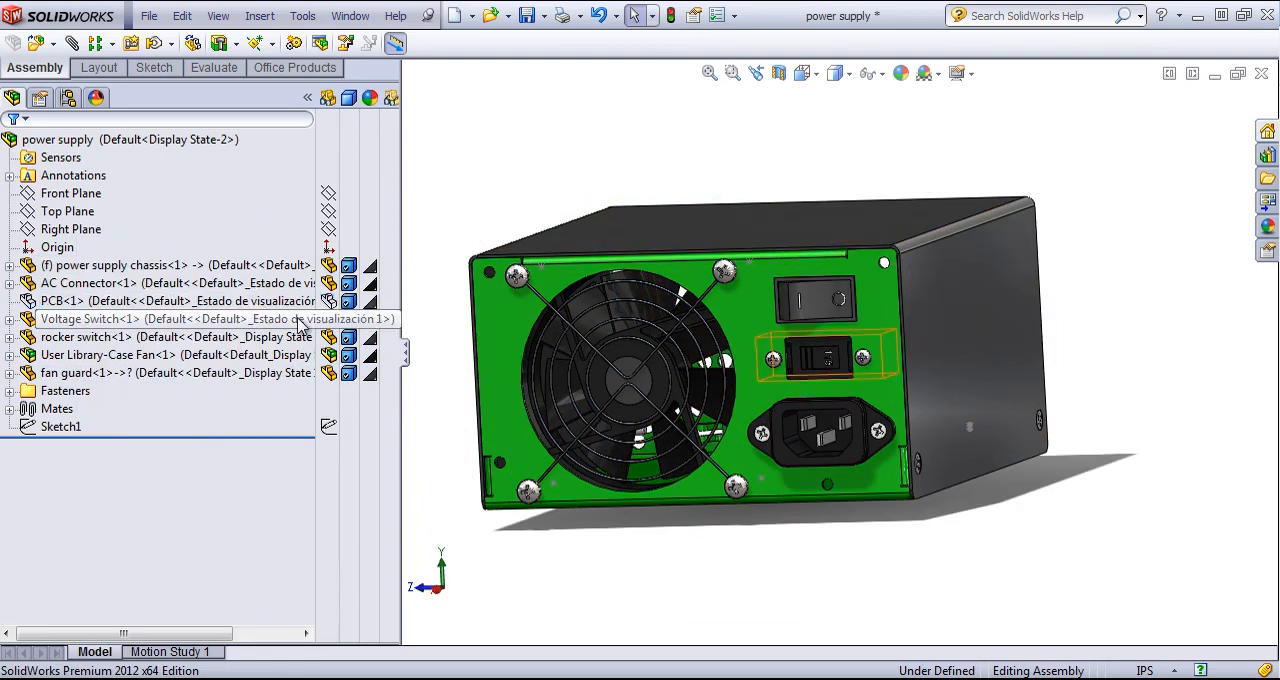
left_click(298, 320)
left_click(322, 337)
left_click(325, 356)
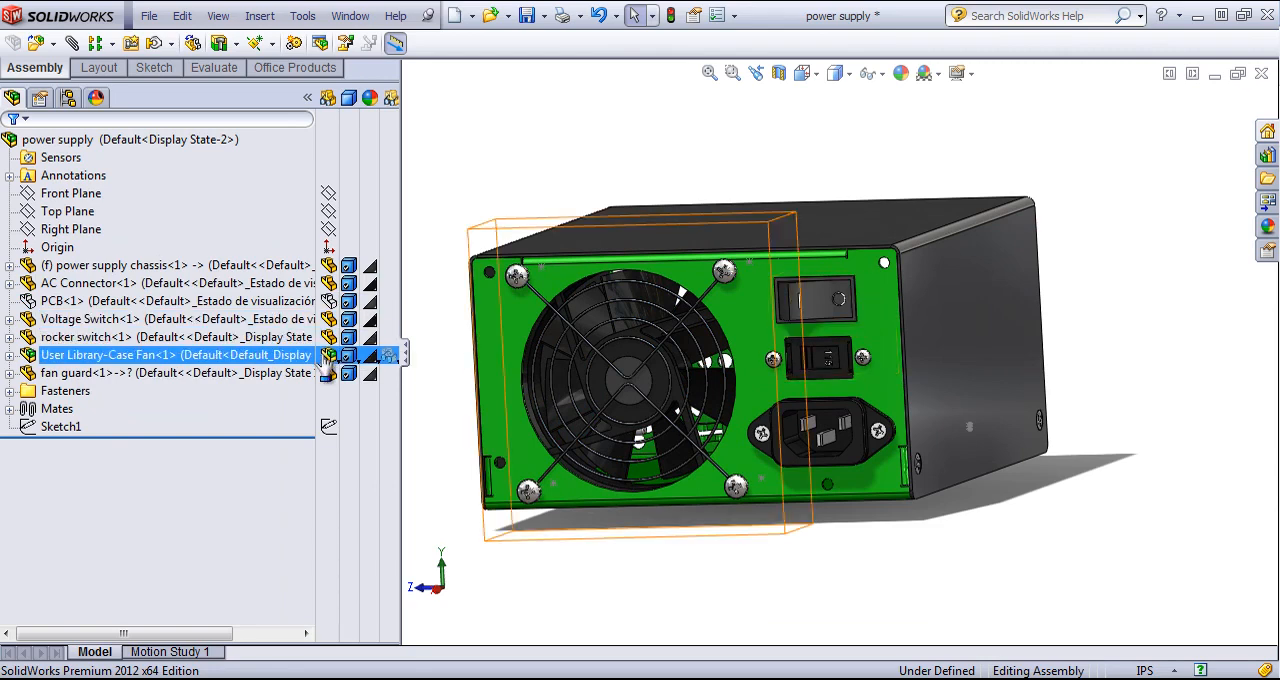
- Hide the case fan and all parts in the Fasteners folder in Display State-2
left_click(328, 358)
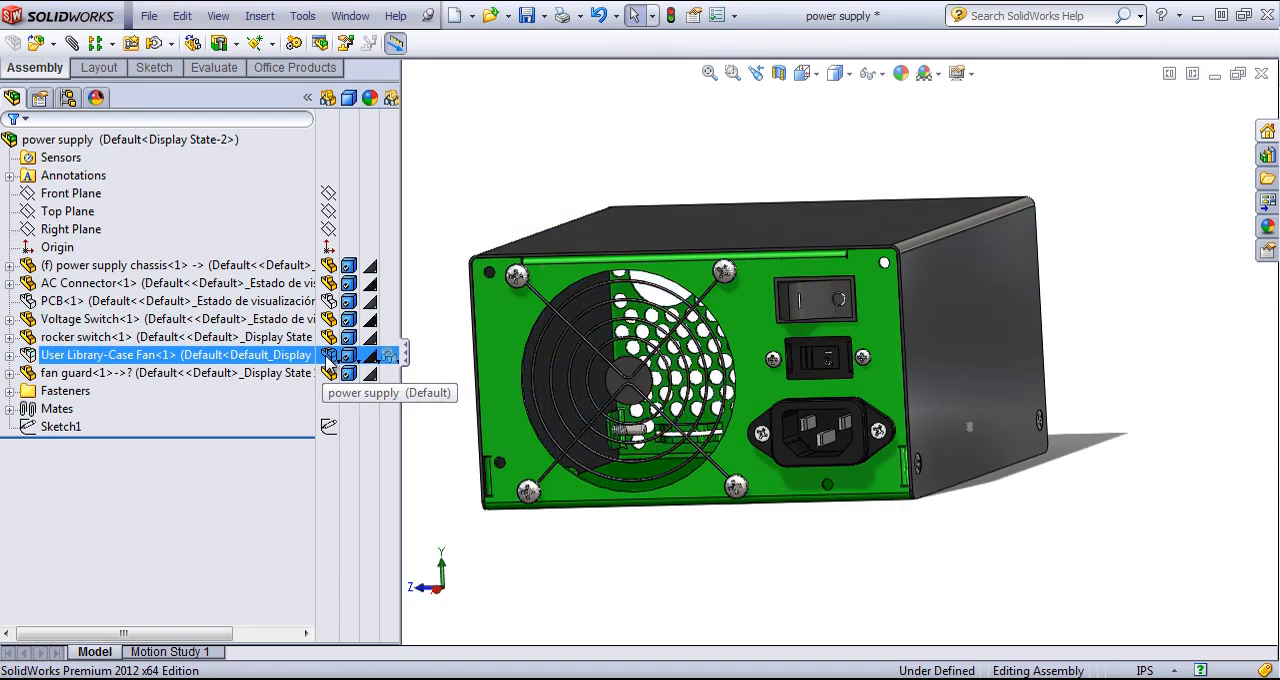
left_click(9, 391)
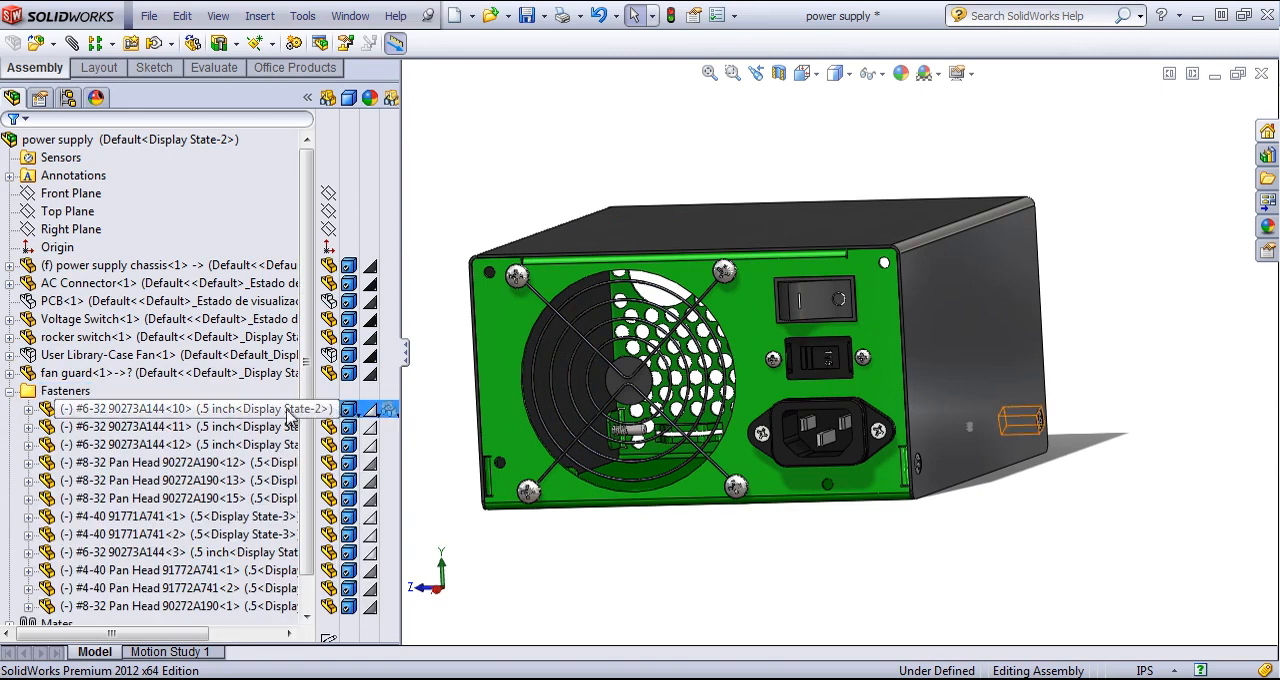
left_click(40, 392)
right_click(26, 396)
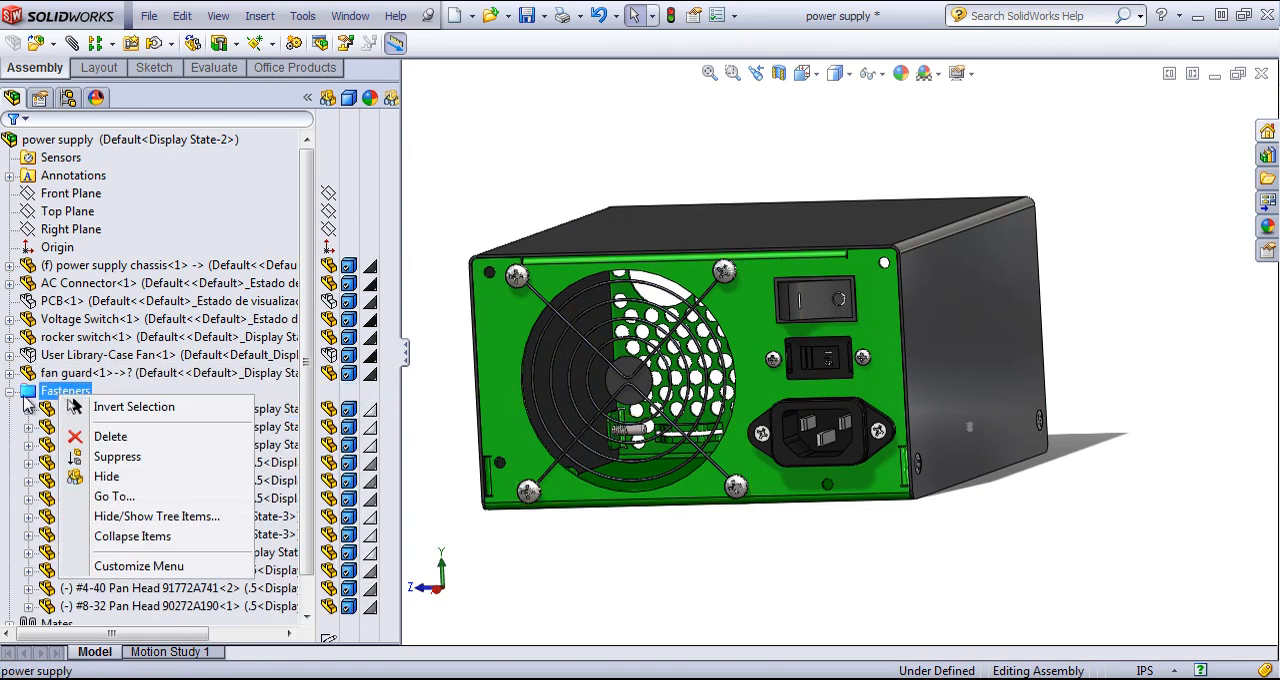
left_click(112, 477)
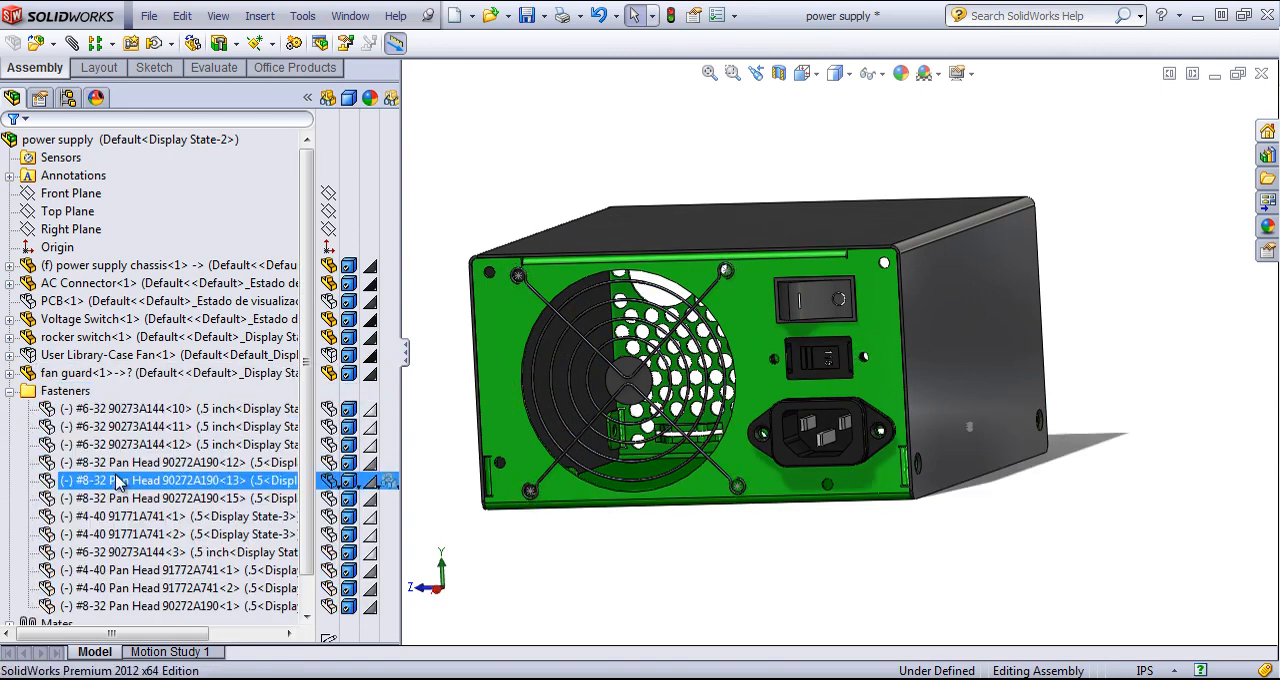
left_click(62, 391)
left_click(9, 391)
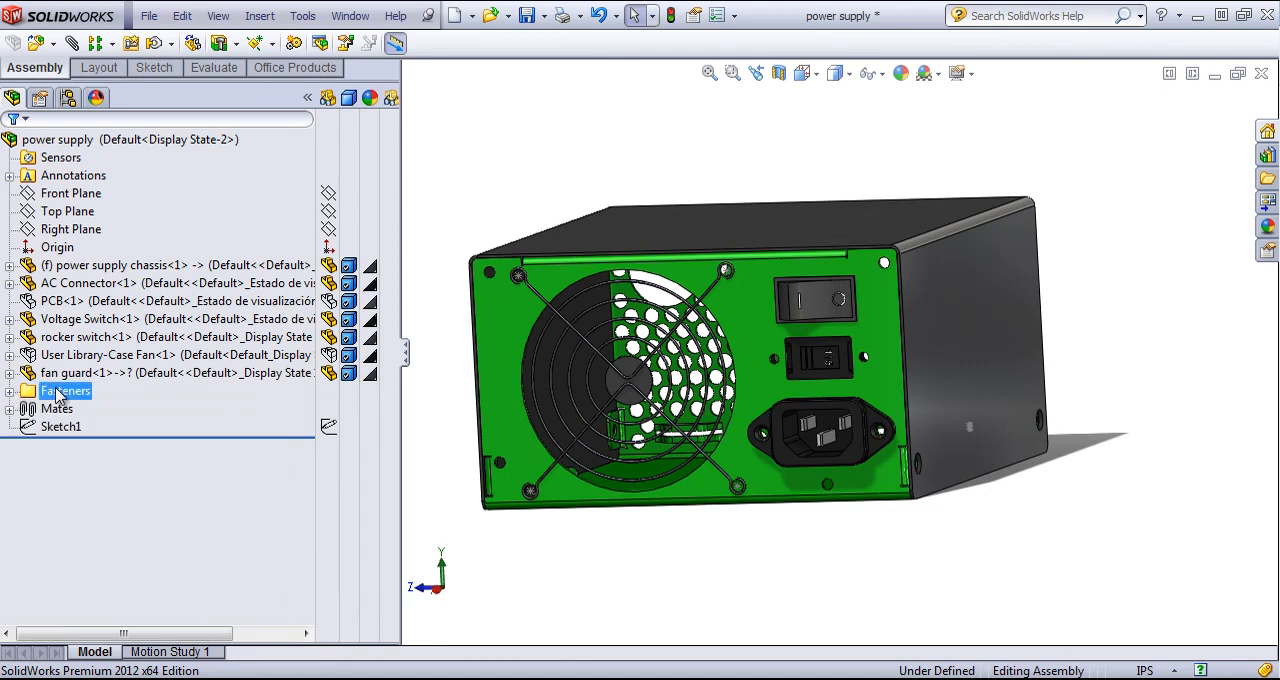
- Switch between Display State-1 and Display State-2 to compare them, leaving Display State-1 active
left_click(66, 97)
left_click(68, 599)
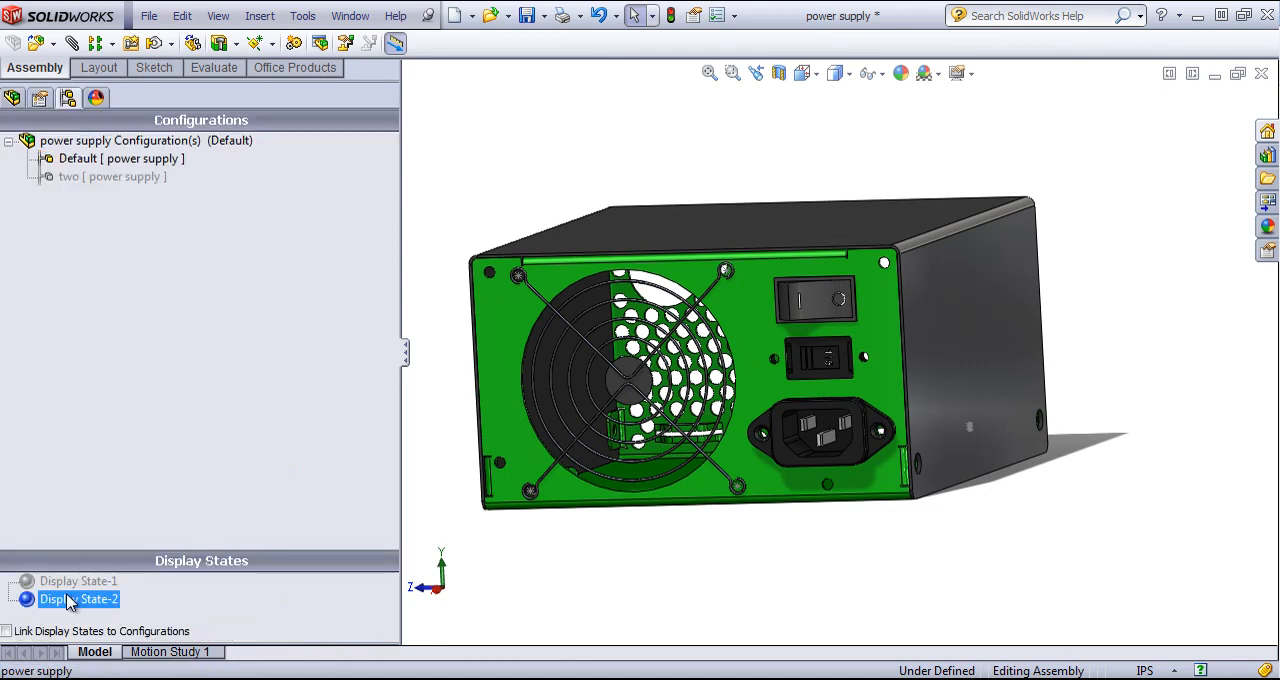
left_click(85, 177)
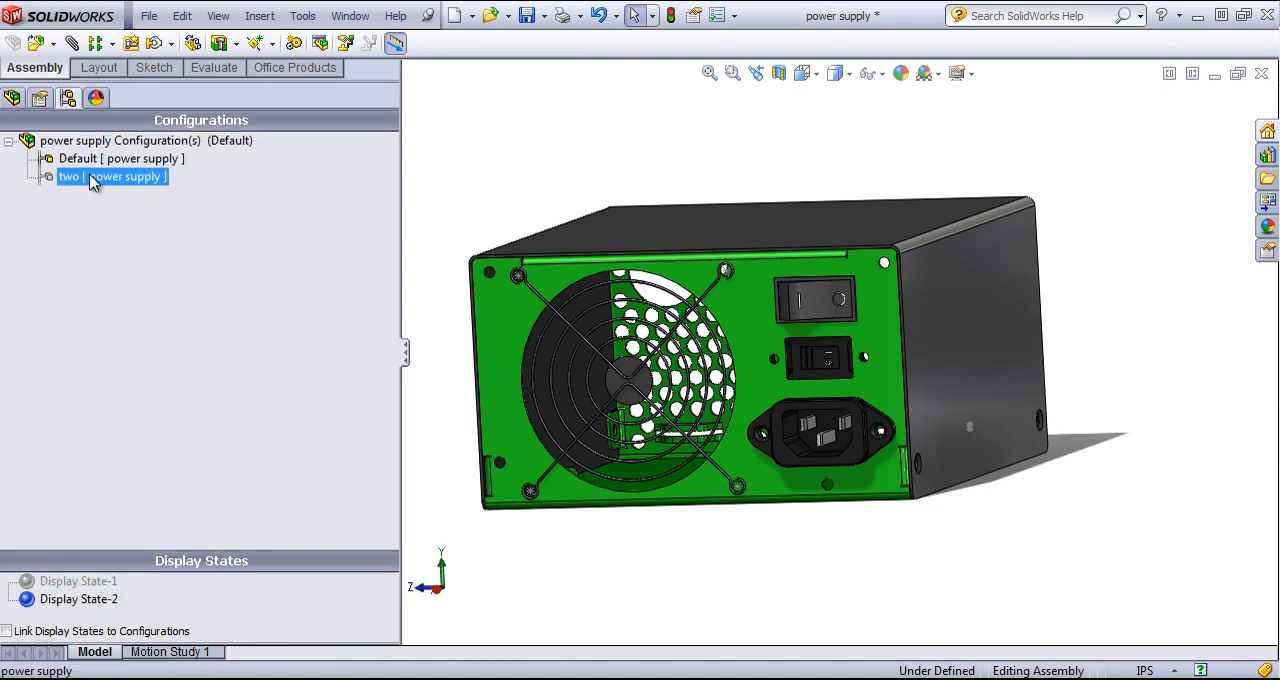
double_click(70, 581)
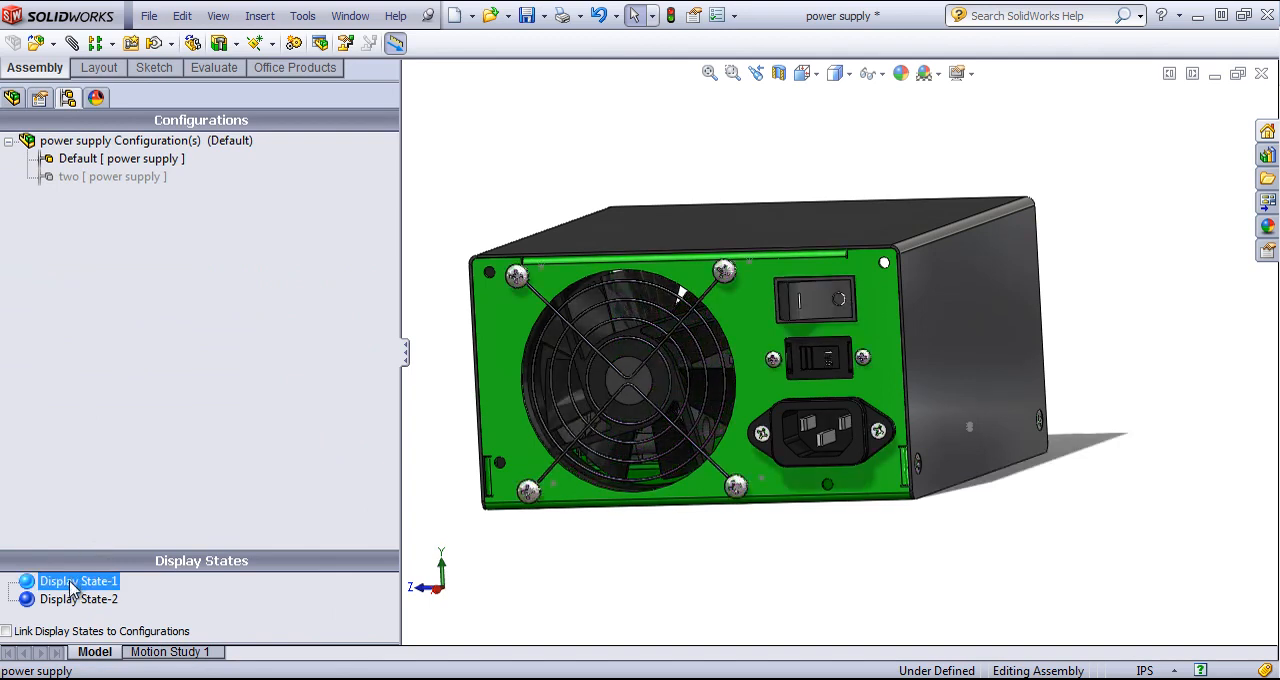
double_click(70, 599)
left_click(70, 581)
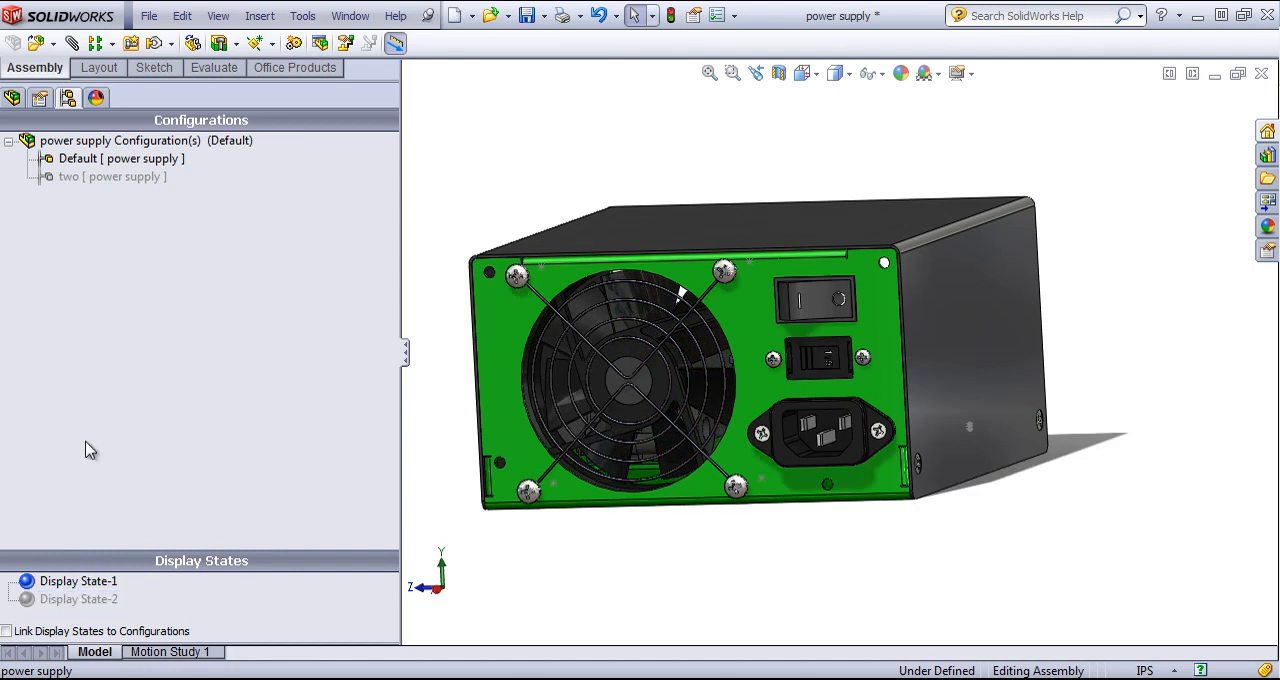
- Activate configuration two and return to Default to compare the configurations with Display State-1 active
left_click(90, 177)
double_click(90, 177)
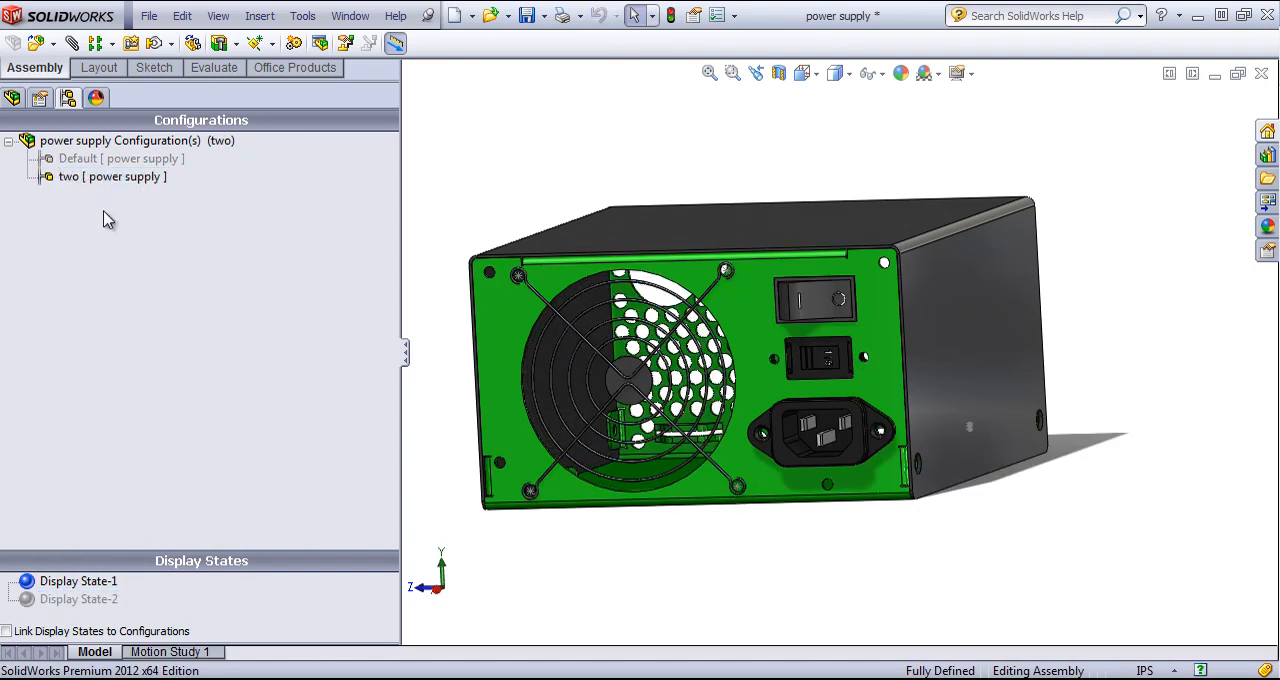
left_click(92, 160)
double_click(92, 160)
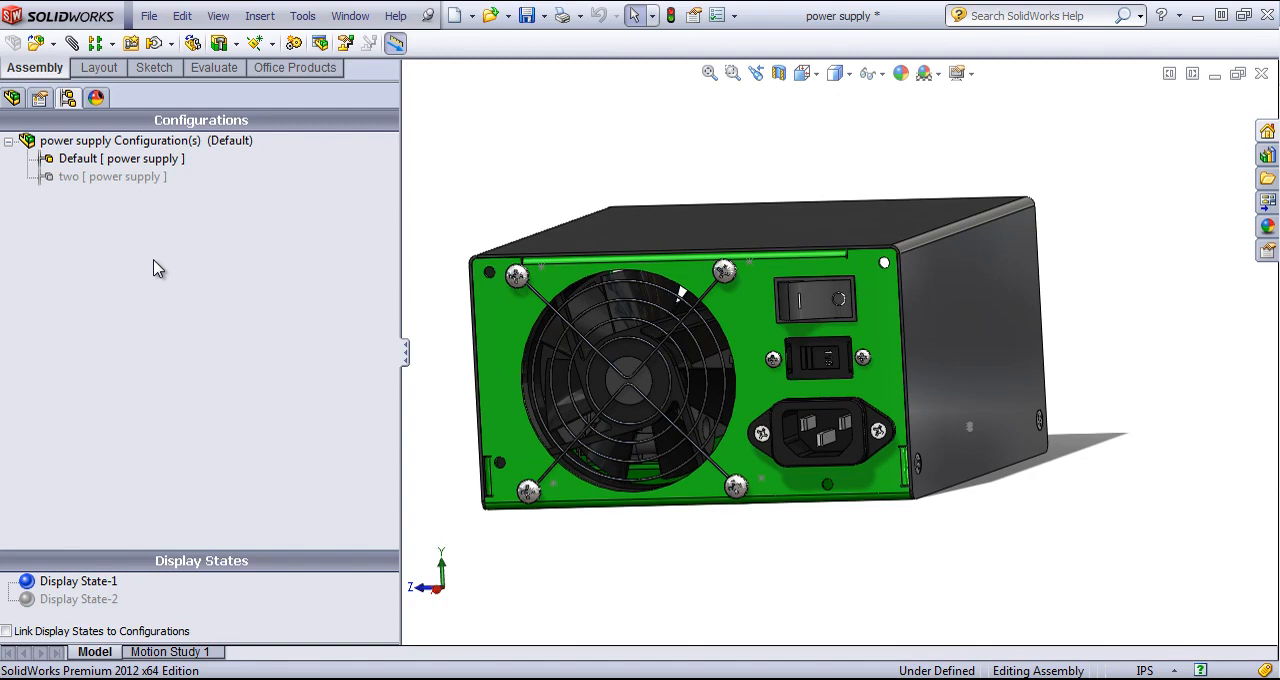
- Switch to the 4U Storage Server assembly and add a new display state to its Default configuration
left_click(350, 17)
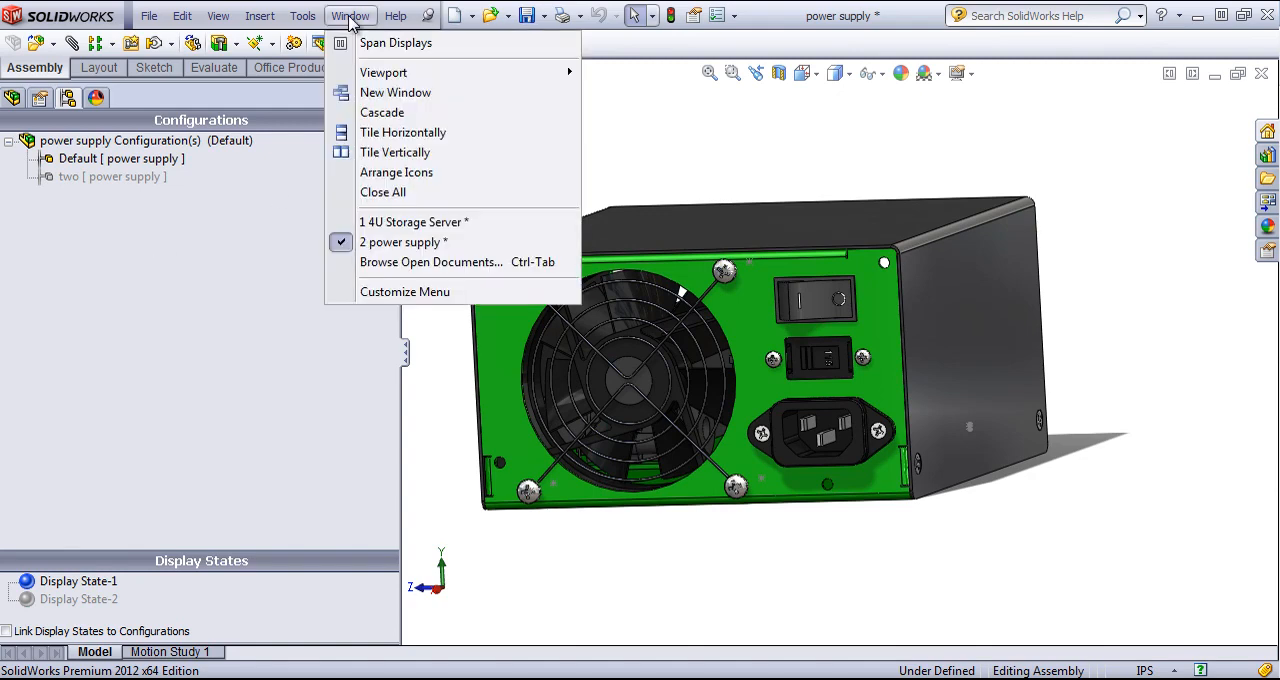
left_click(420, 224)
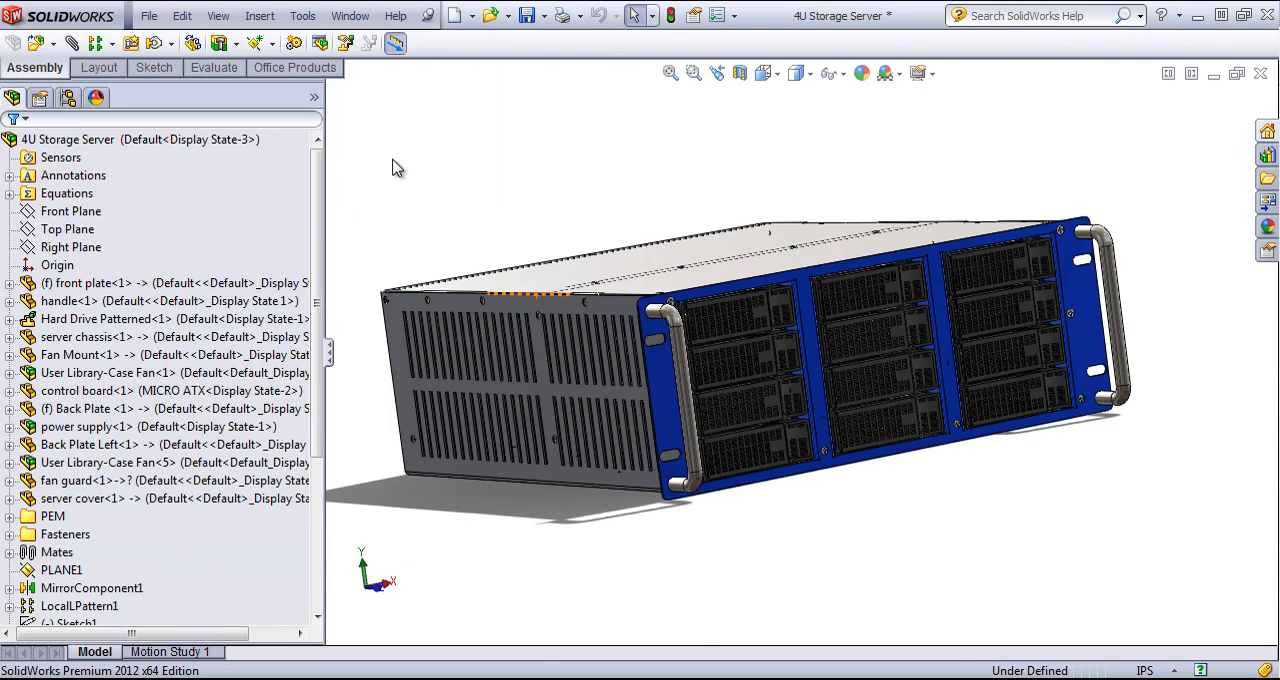
left_click(67, 99)
left_click(67, 597)
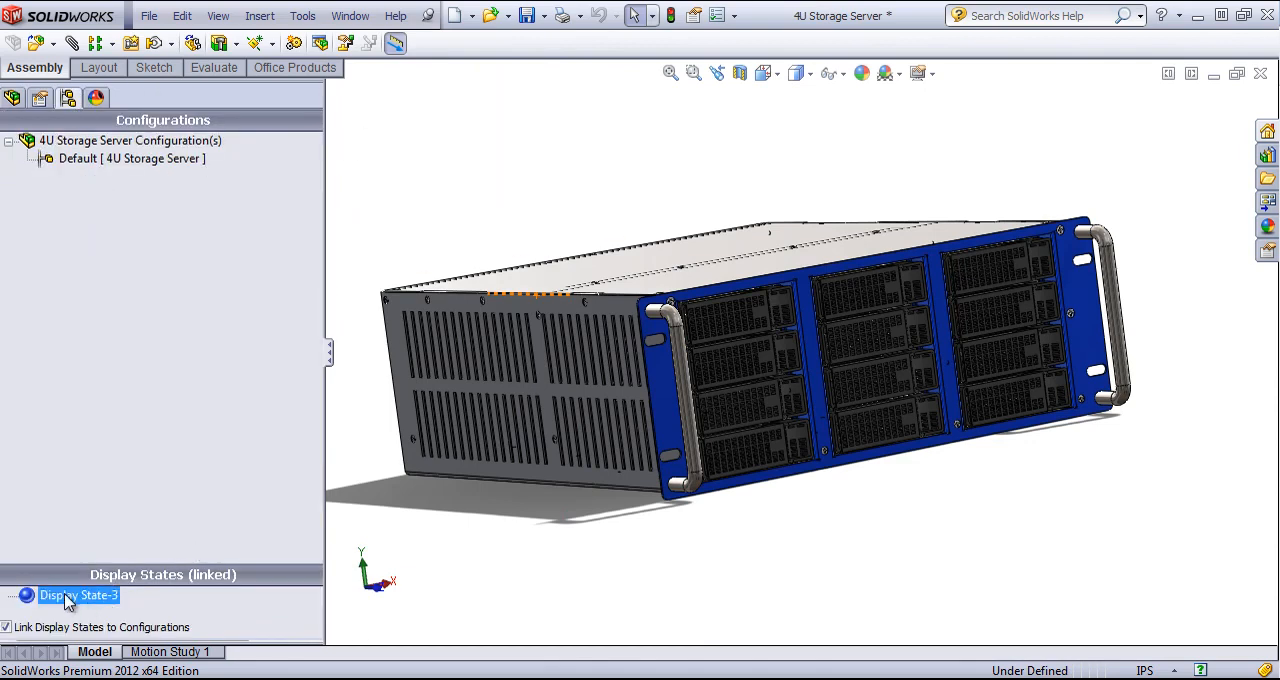
right_click(65, 605)
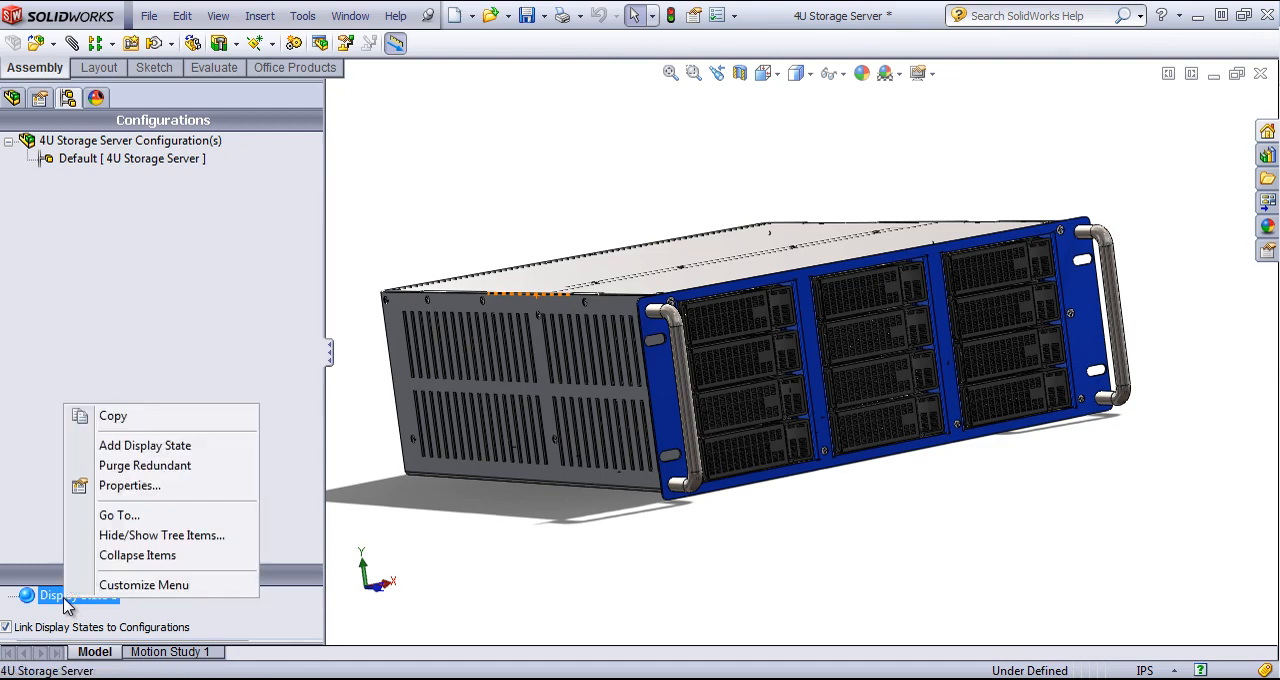
left_click(137, 448)
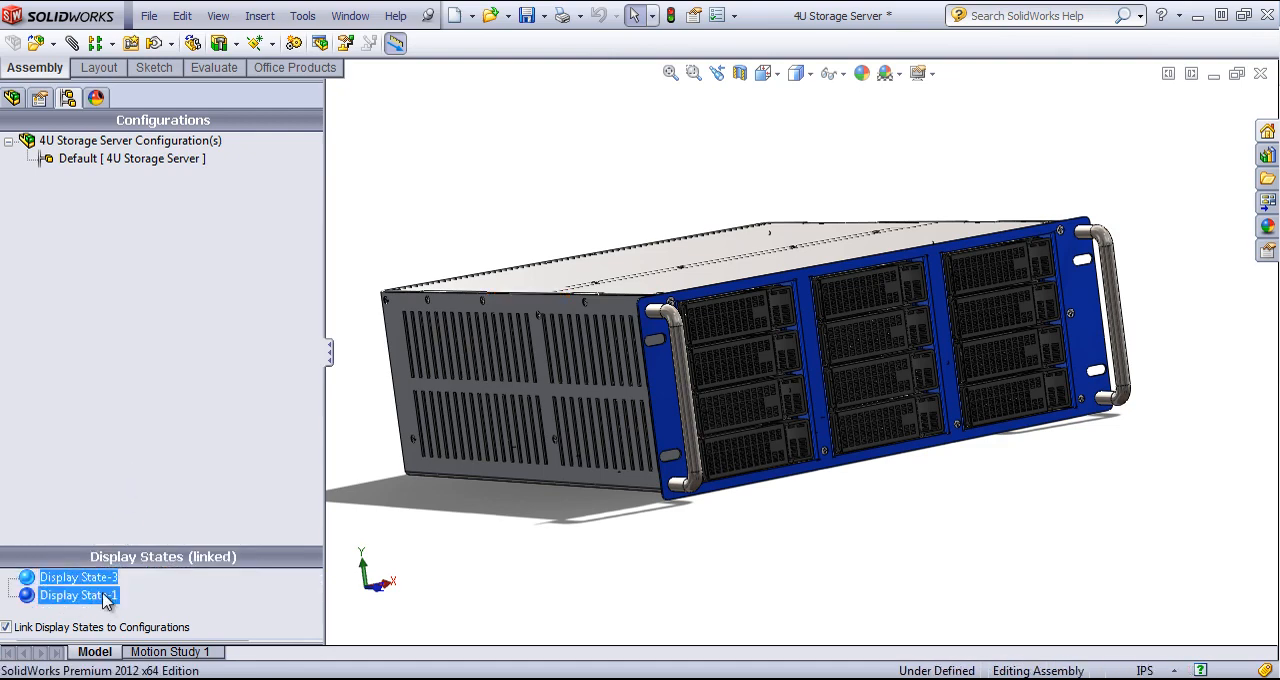
- Hide the server cover, front plate, both handles and server chassis in Display State-1
left_click(13, 98)
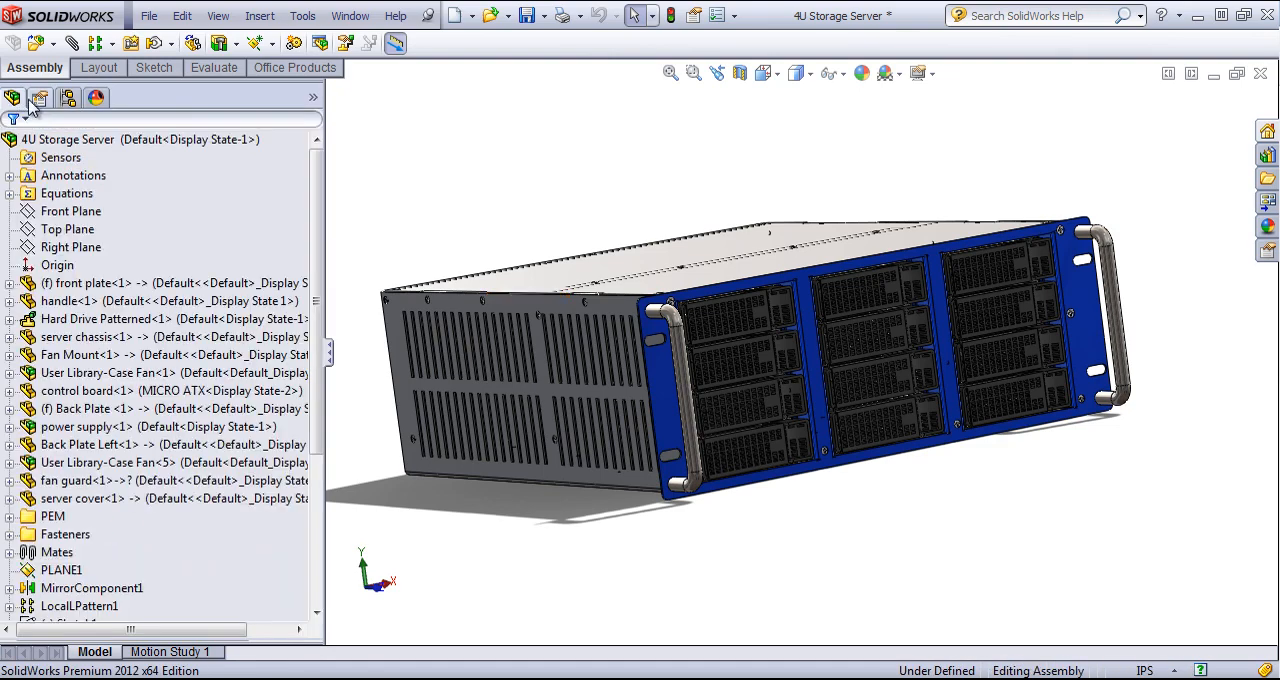
left_click(629, 264)
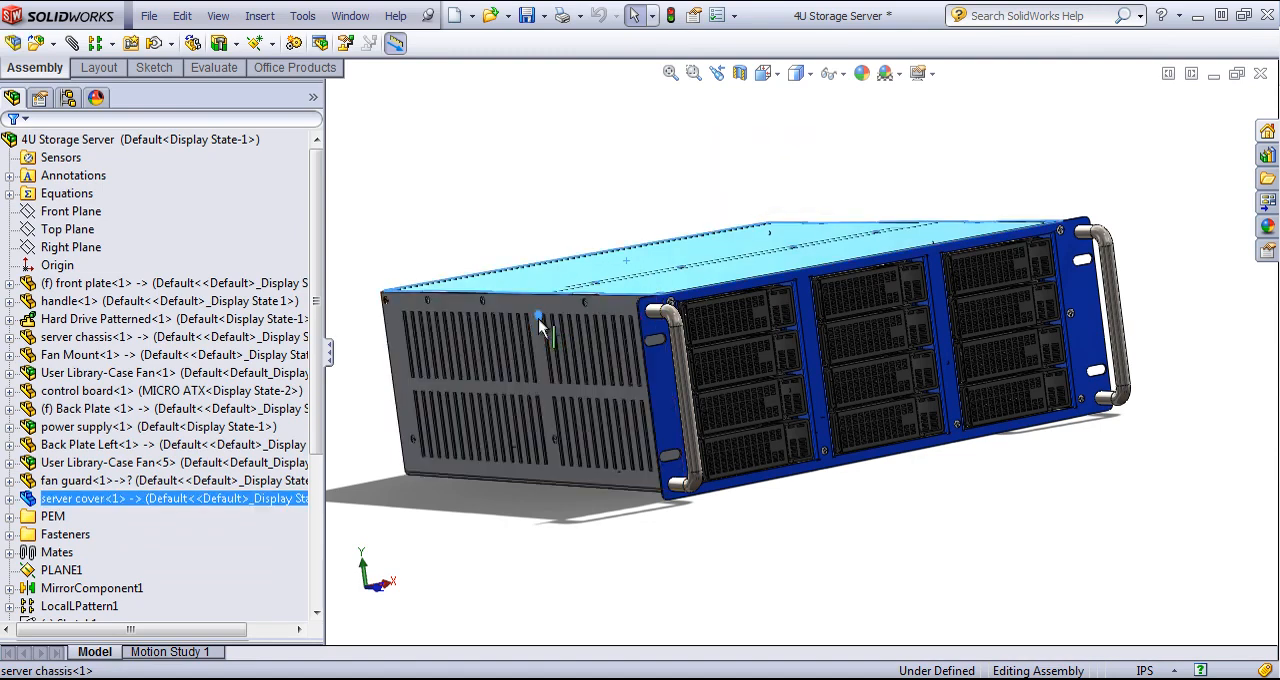
left_click(678, 362, "ctrl")
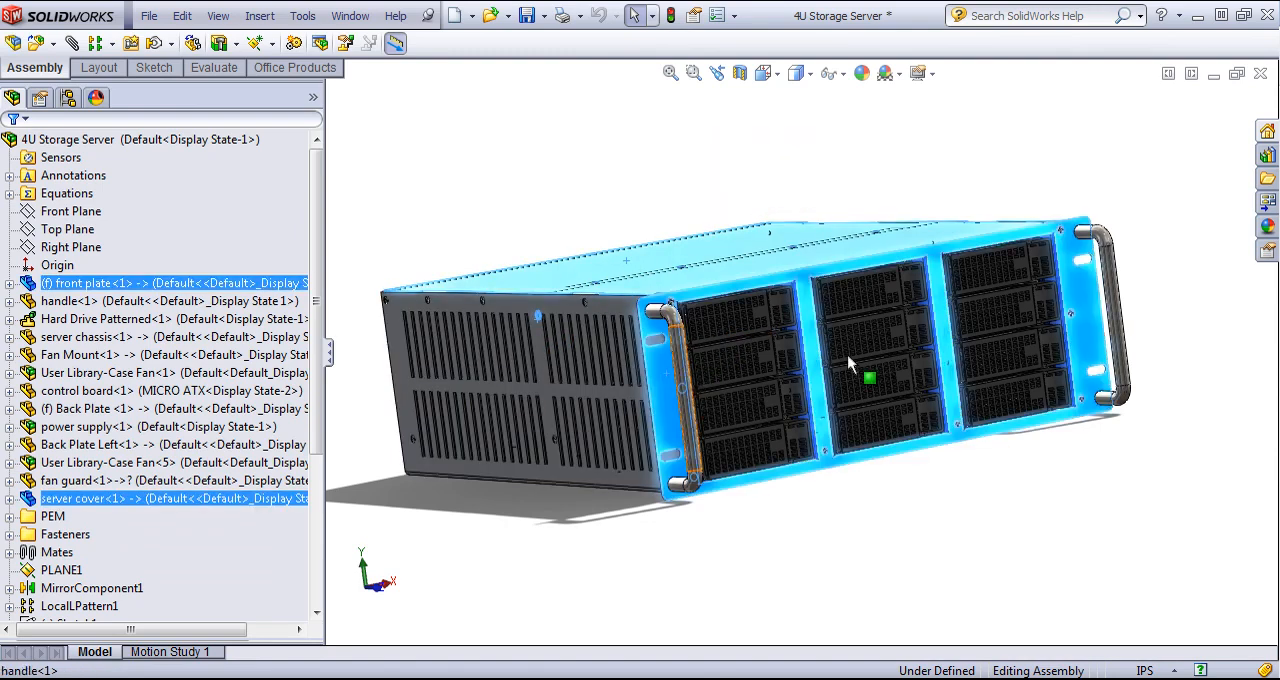
left_click(1110, 280, "ctrl")
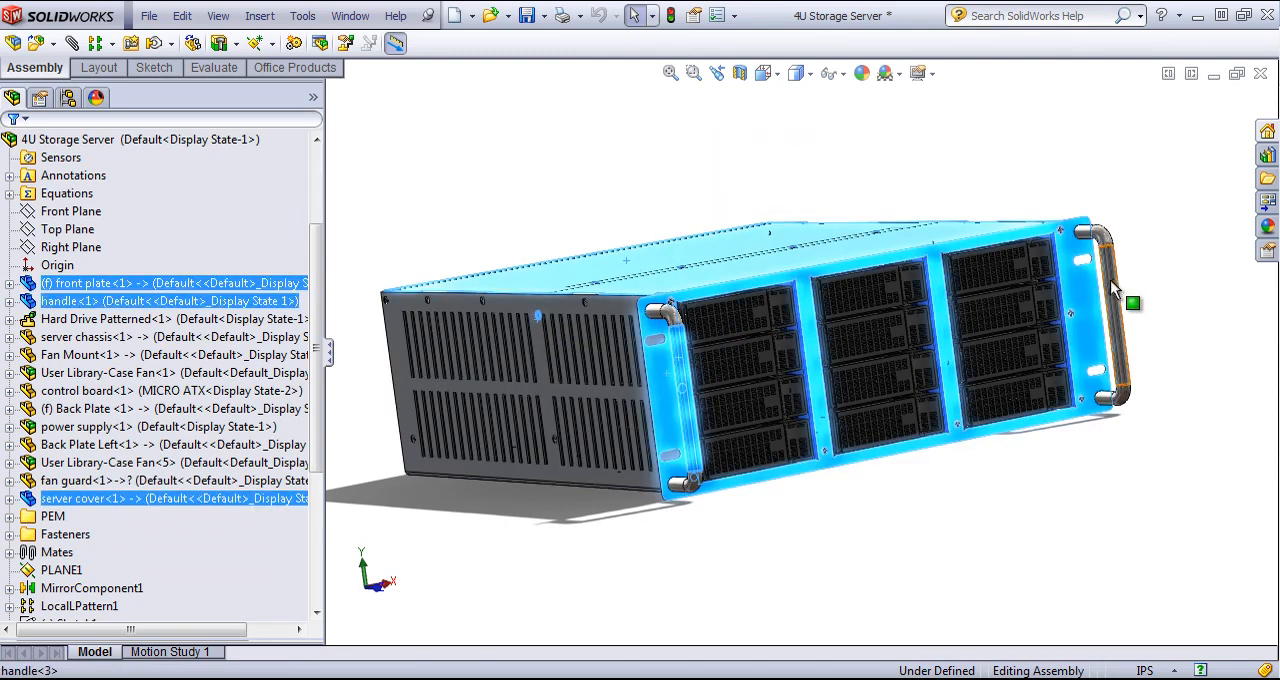
left_click(555, 313, "ctrl")
right_click(590, 258)
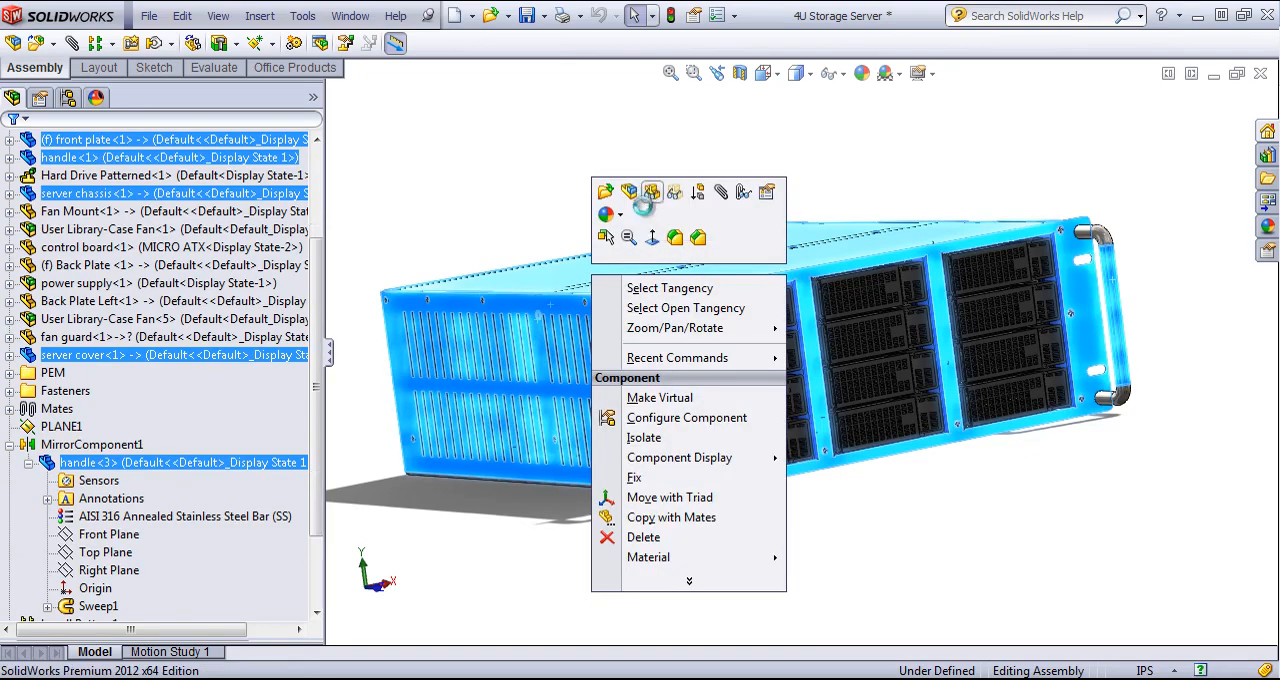
left_click(652, 201)
- Inspect the exposed server interior and compare its two display states, leaving Display State-3 active
middle_click_drag(590, 512, 684, 535)
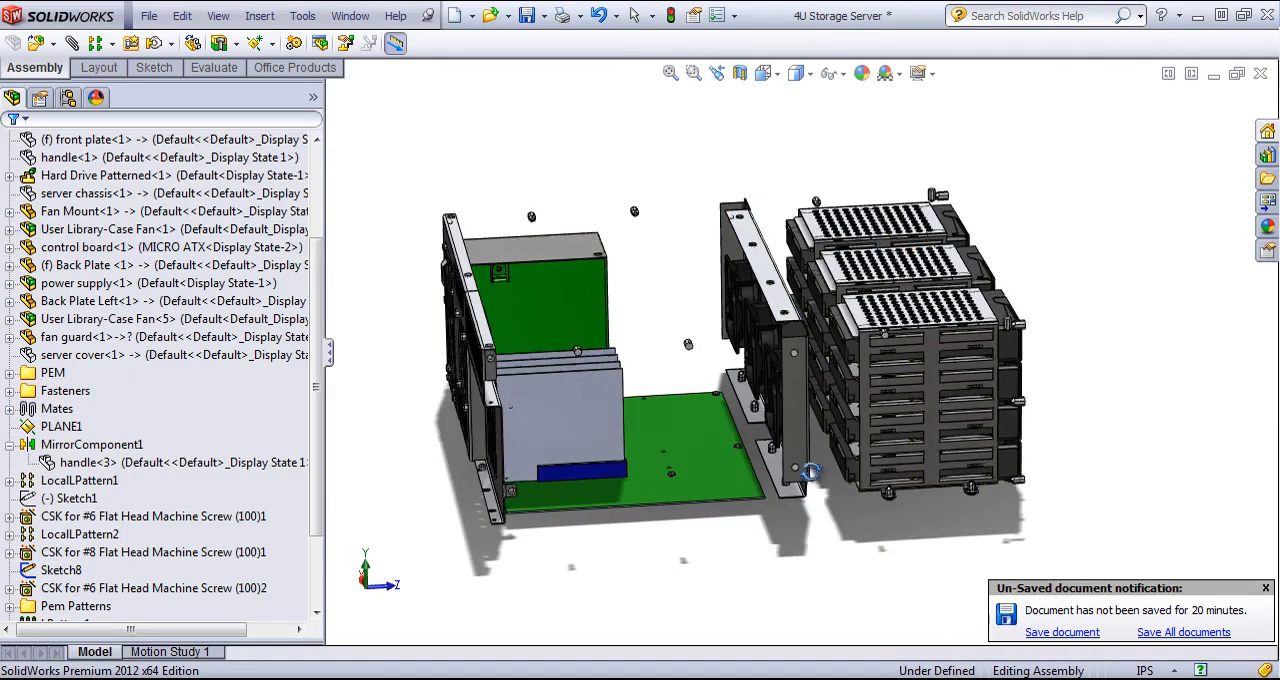
middle_click_drag(720, 475, 760, 480)
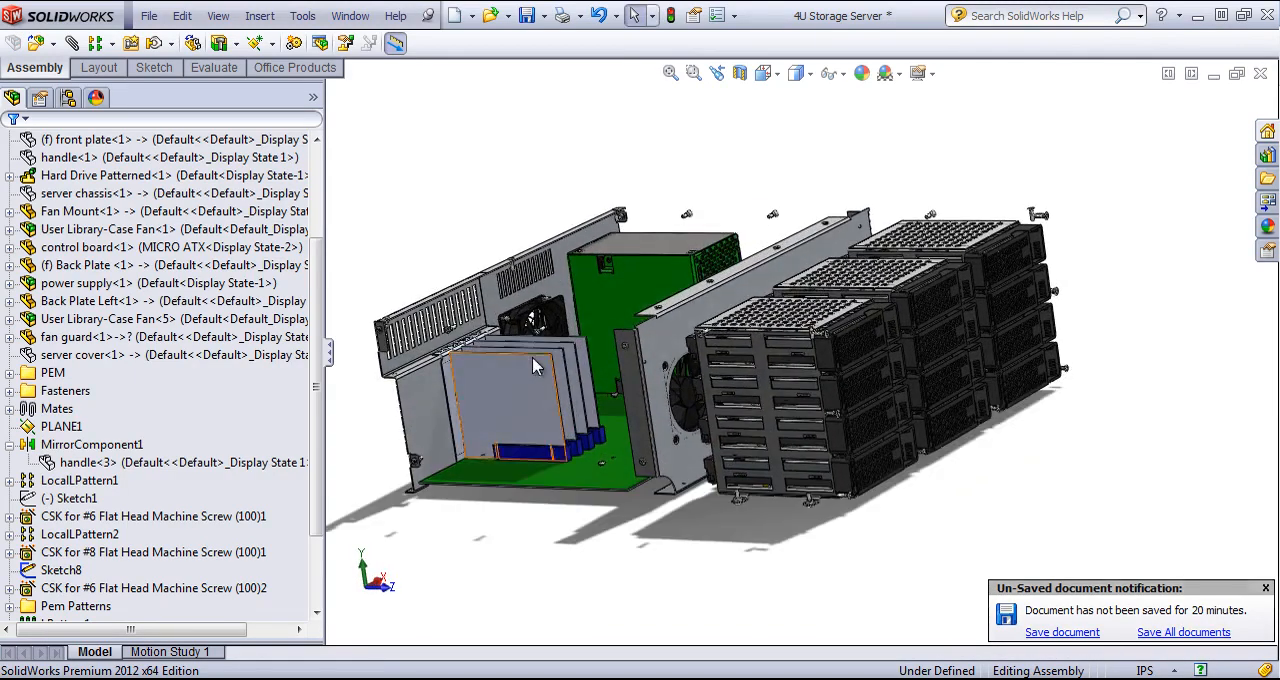
left_click(67, 97)
left_click(76, 579)
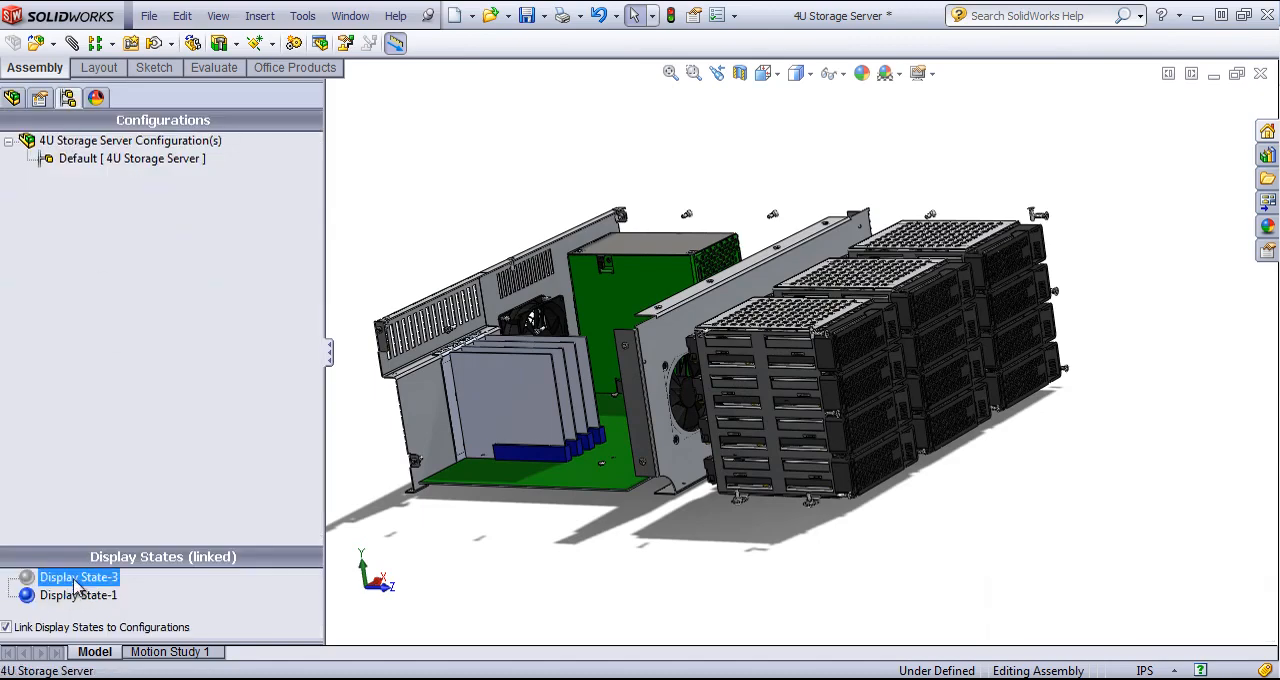
double_click(78, 595)
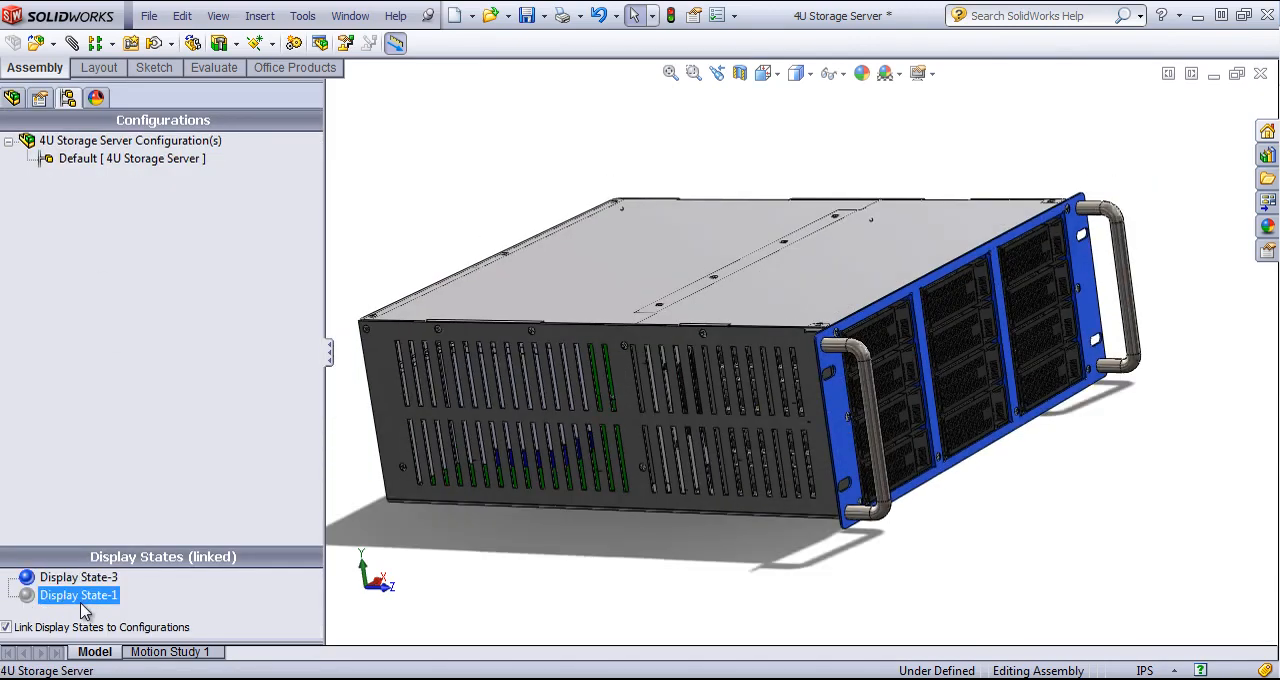
- Return to the power supply assembly and link its display states to the configurations
left_click(350, 16)
left_click(425, 247)
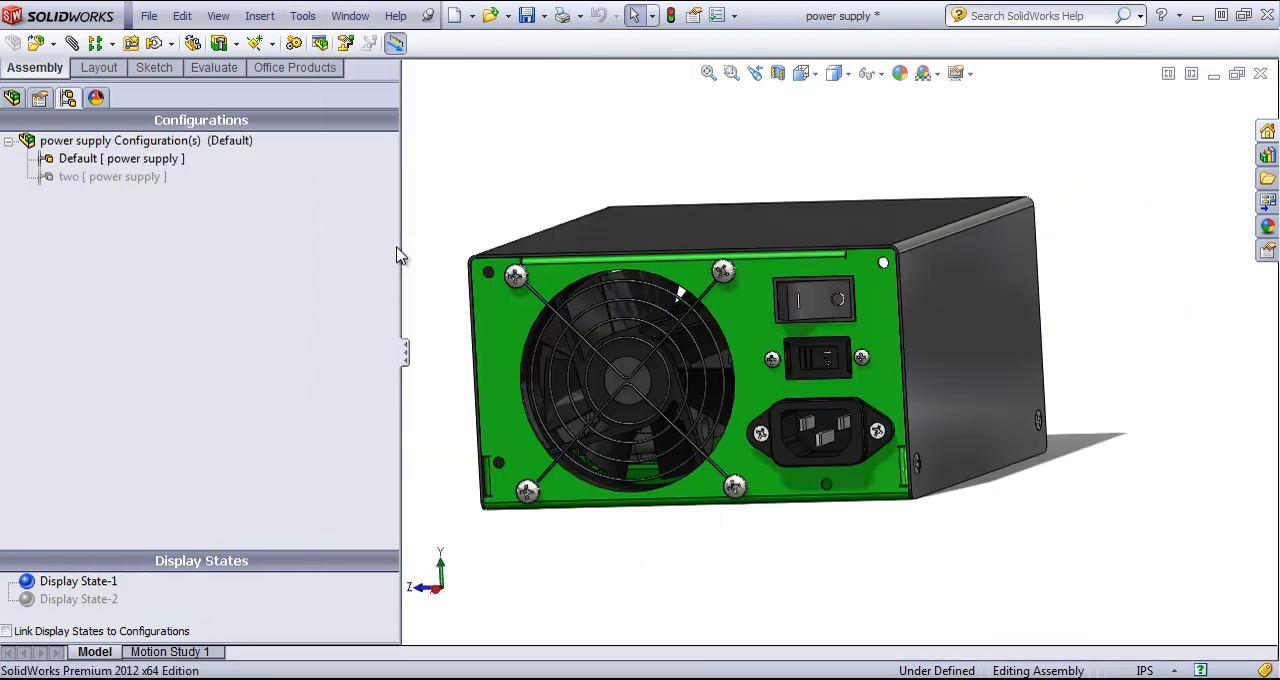
left_click(6, 631)
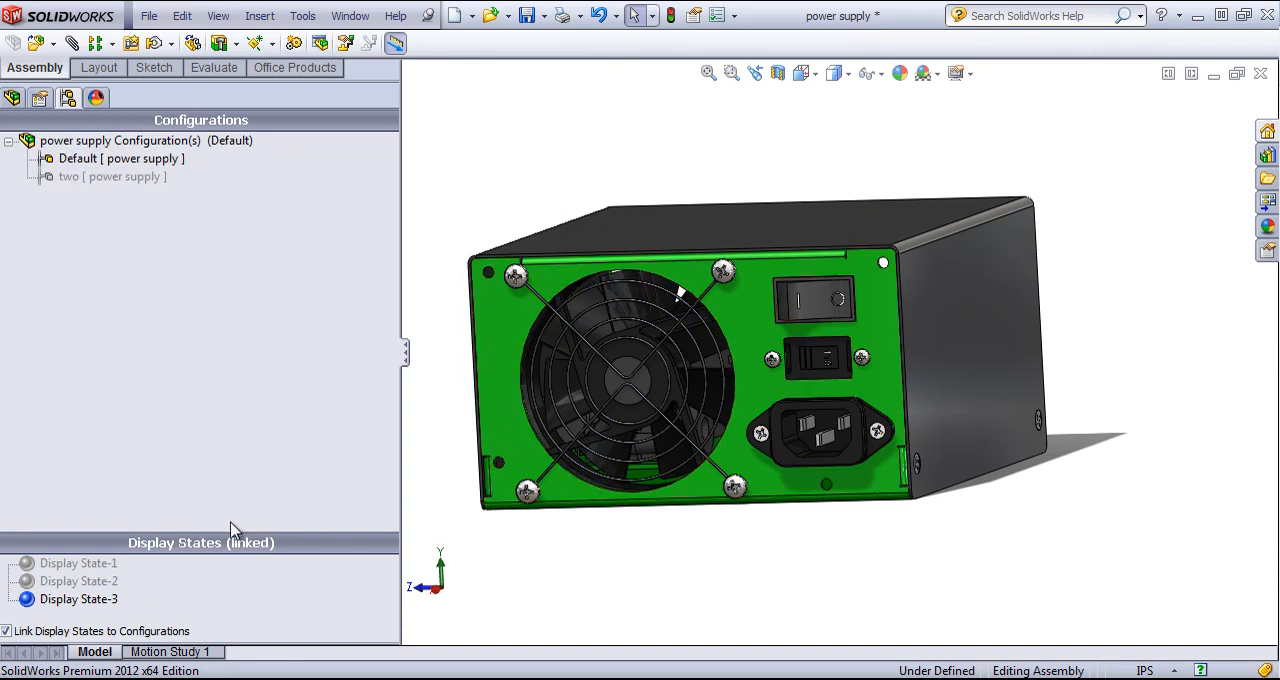
- Activate configuration two to examine which display states are linked to it
left_click(80, 163)
left_click(81, 180)
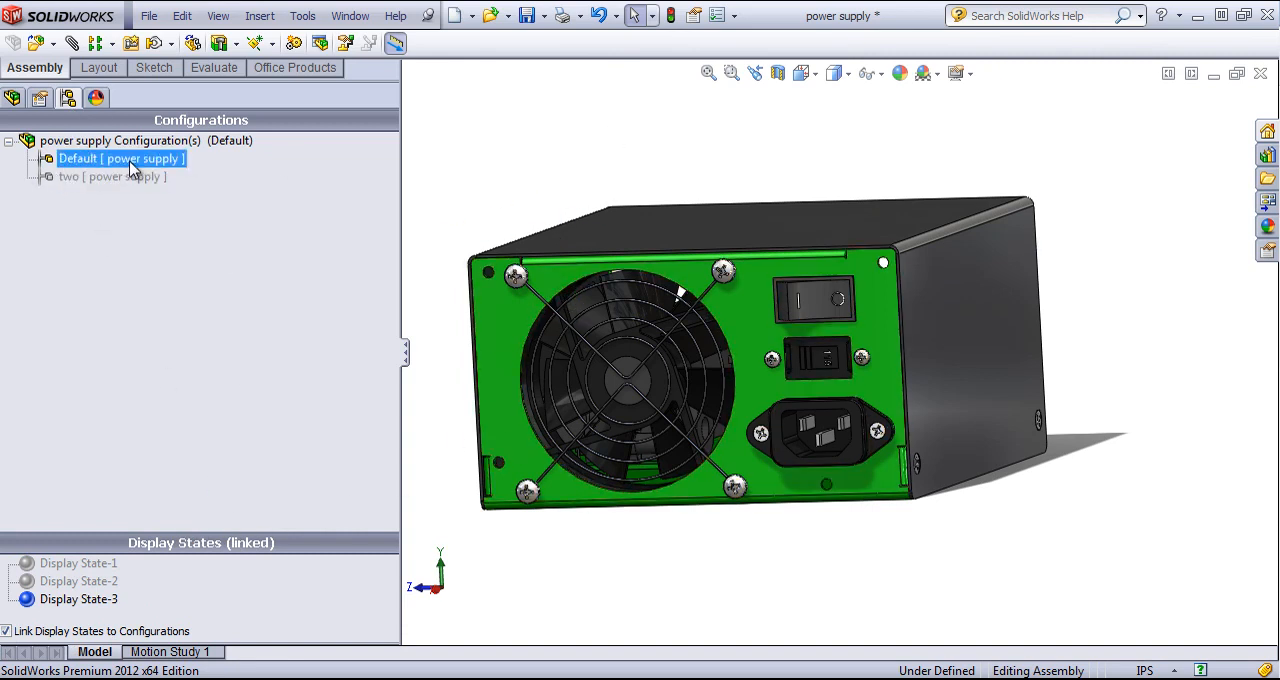
double_click(115, 177)
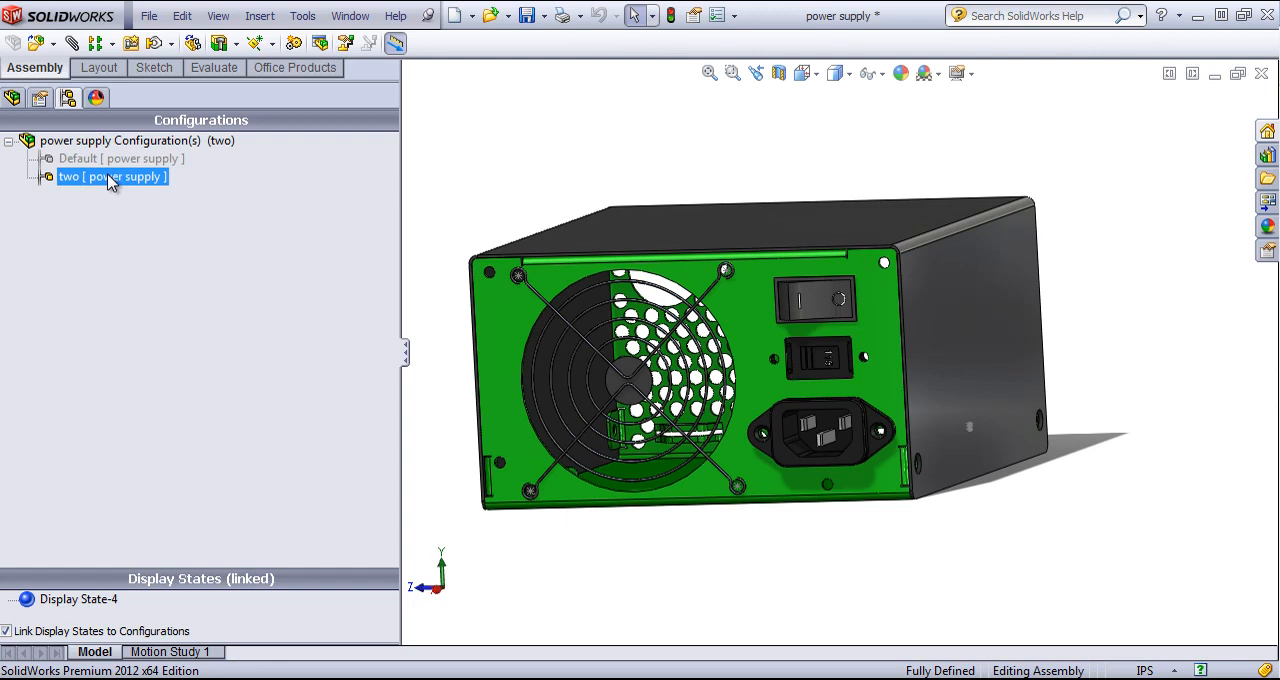
left_click(193, 513)
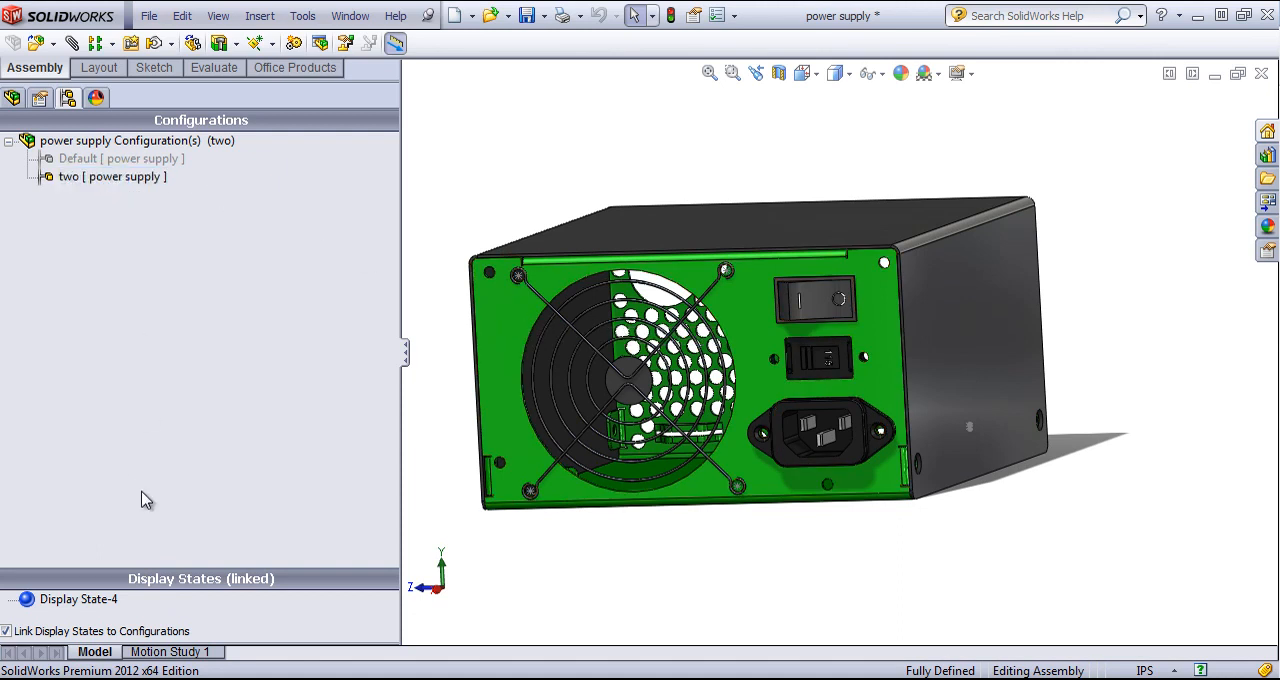
- Unlink the display states from the configurations and reactivate the Default configuration
left_click(44, 631)
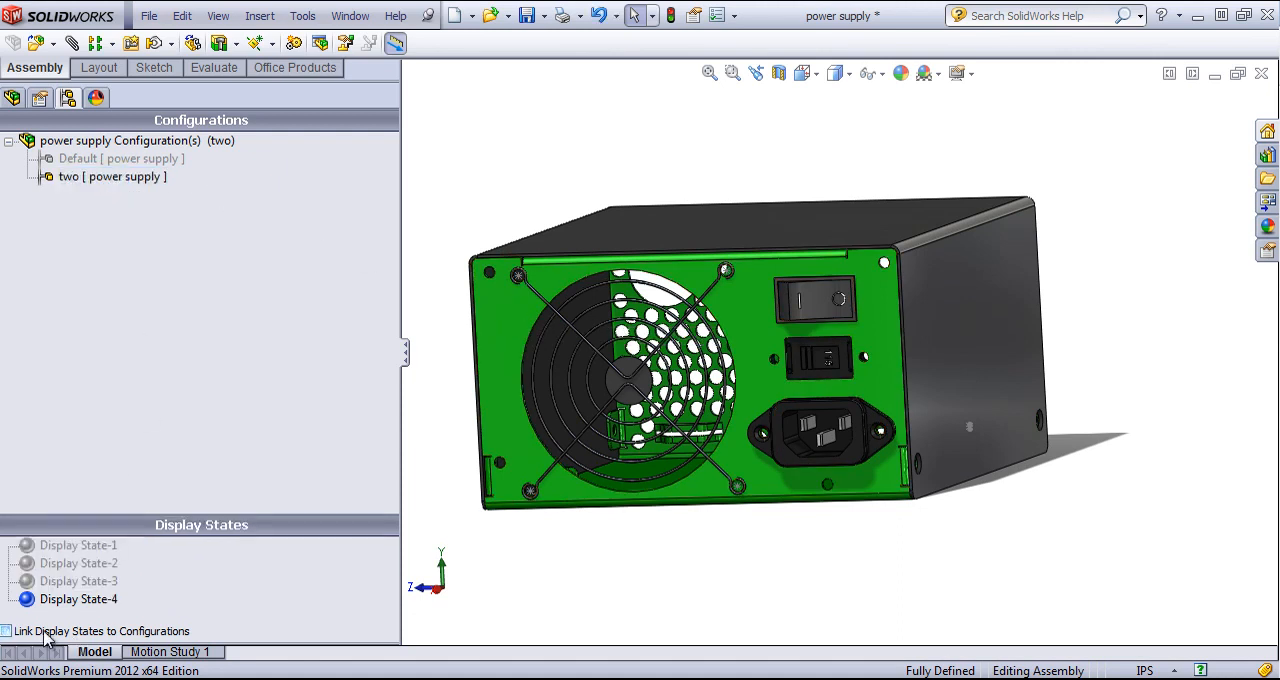
double_click(80, 158)
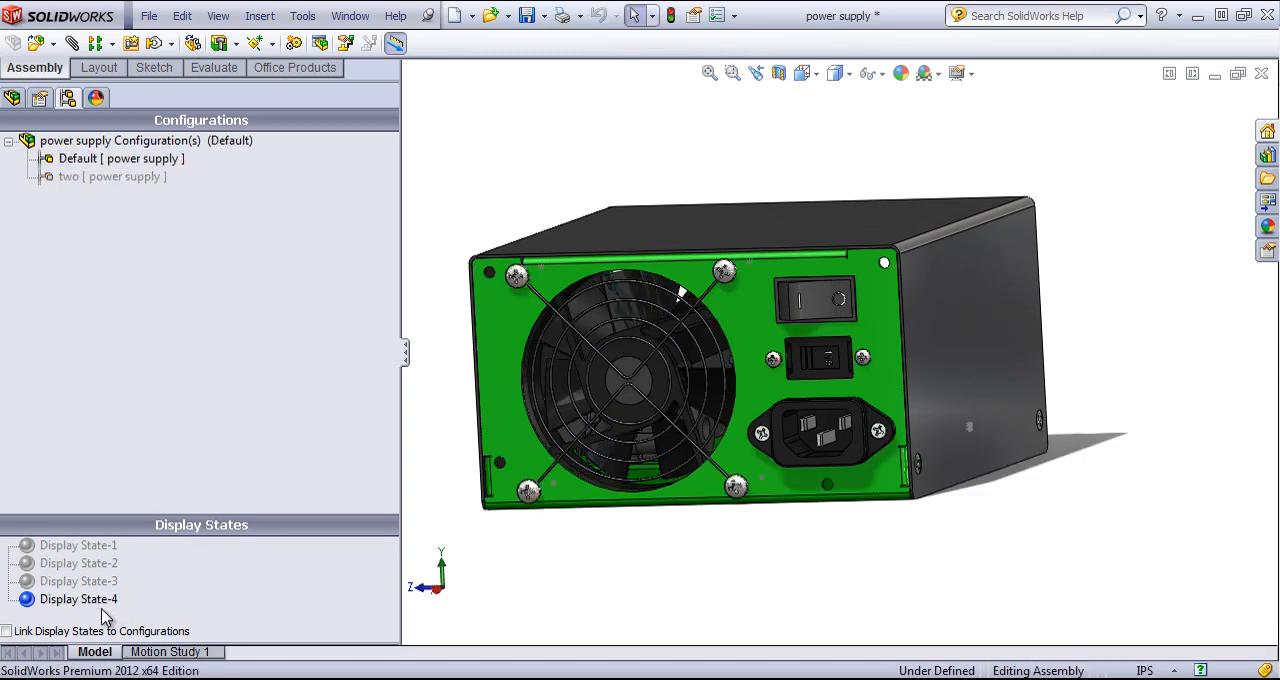
- Purge the redundant display states from the power supply assembly
left_click(50, 604)
left_click(52, 582)
left_click(50, 546)
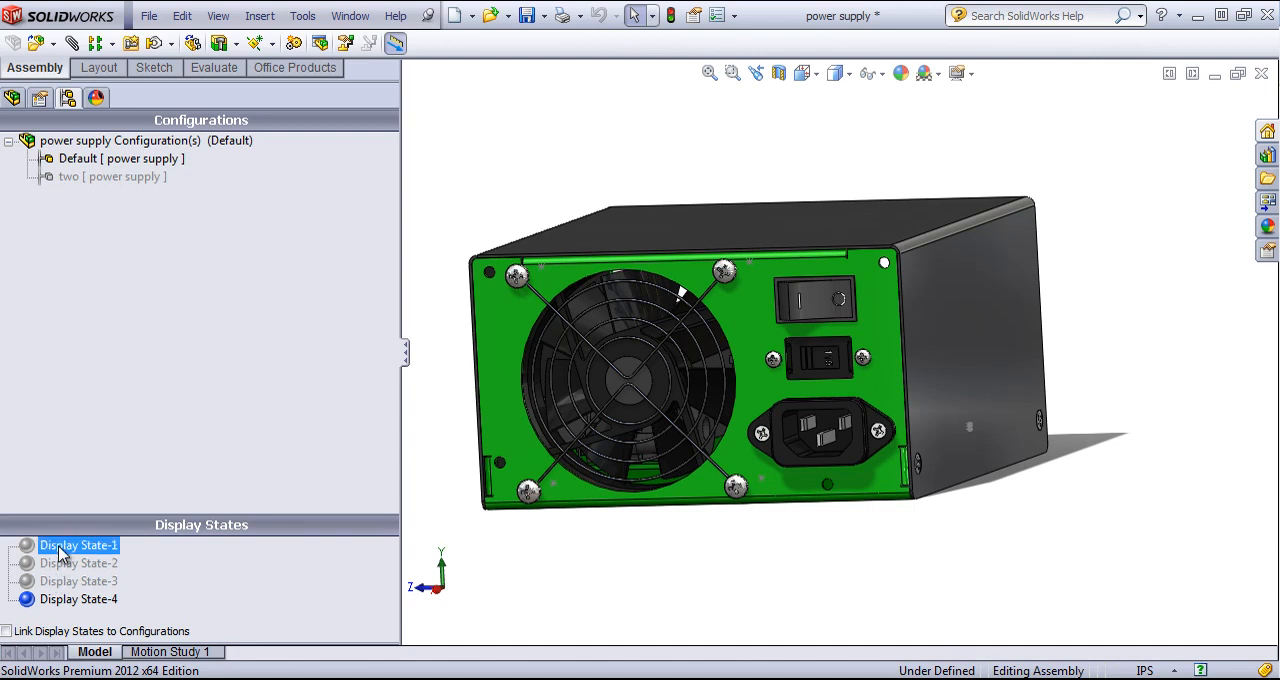
left_click(50, 564)
left_click(52, 584)
left_click(220, 586)
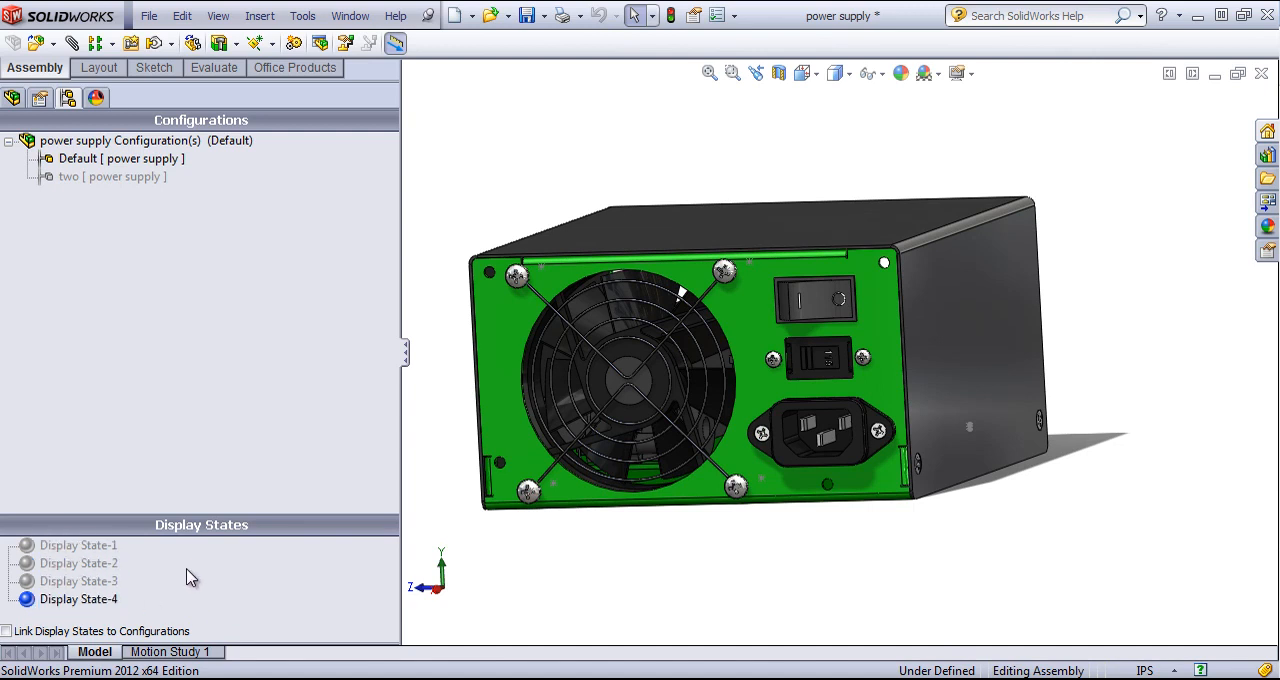
right_click(172, 573)
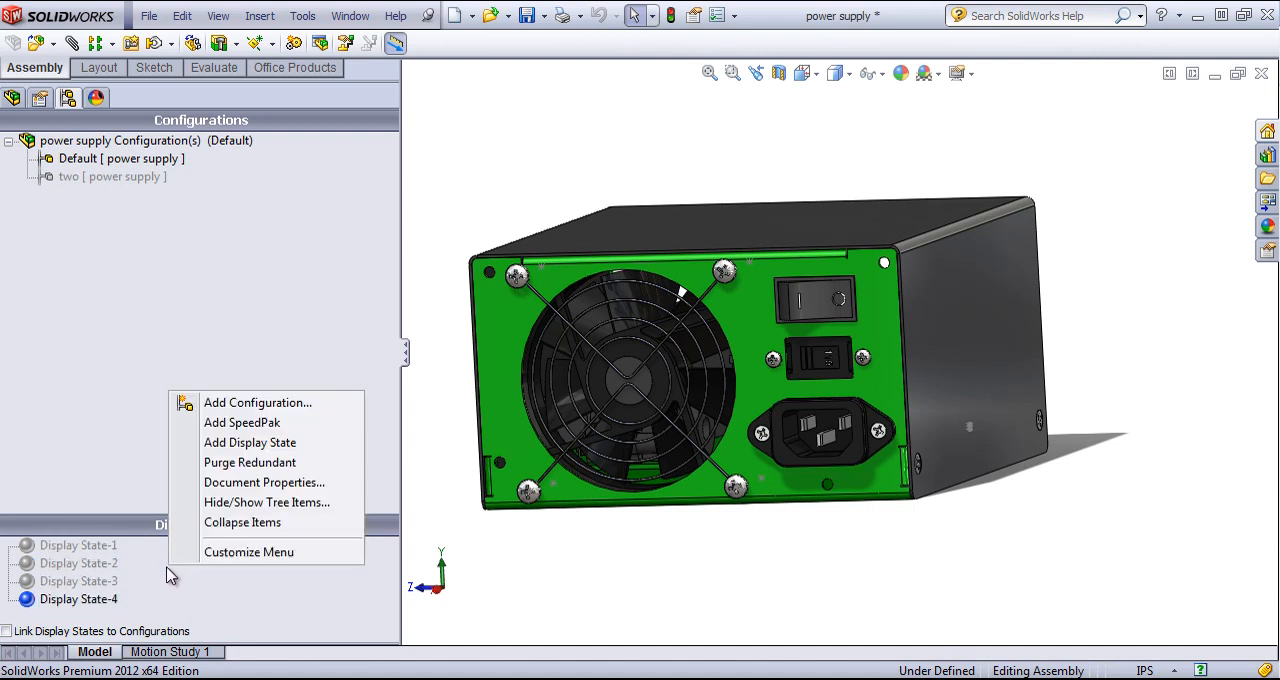
left_click(240, 462)
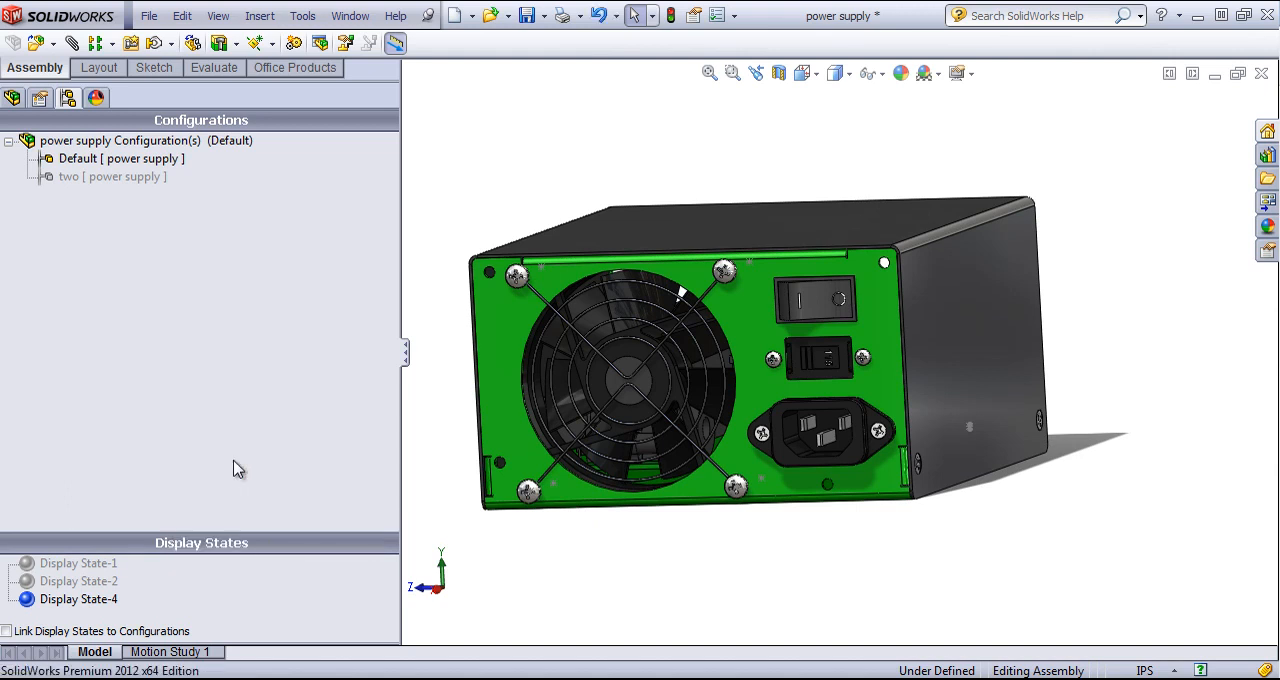
left_click(111, 586)
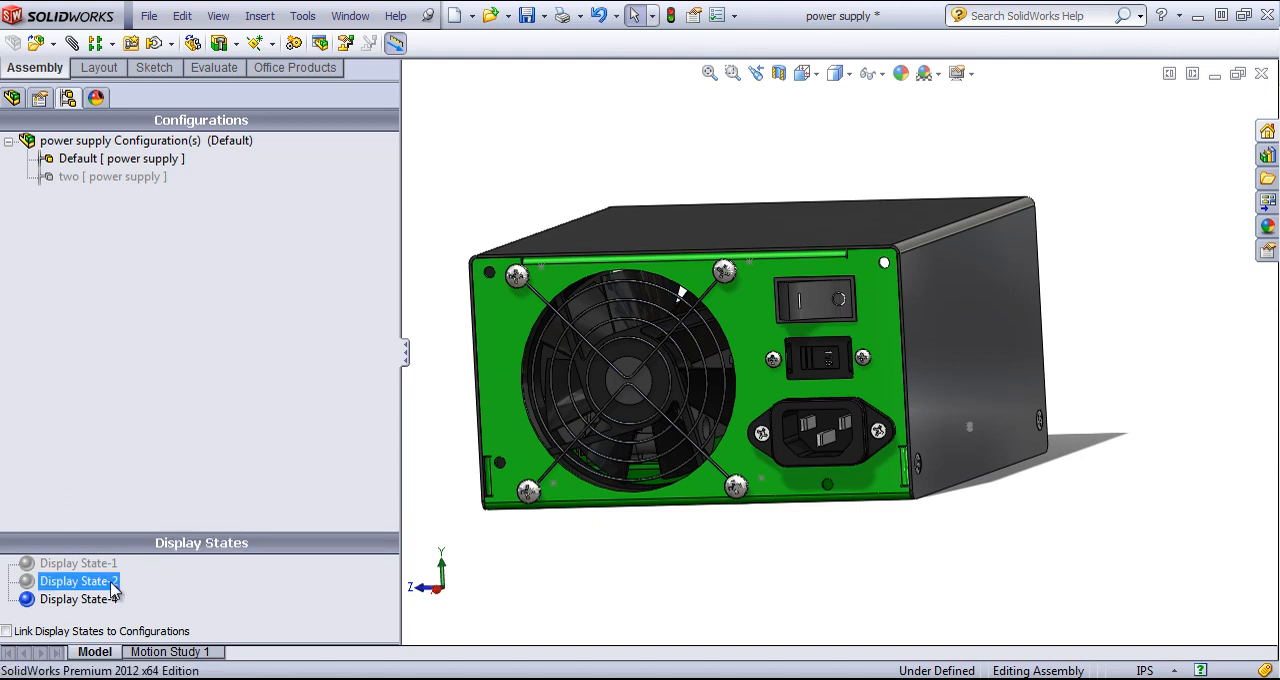
left_click(212, 590)
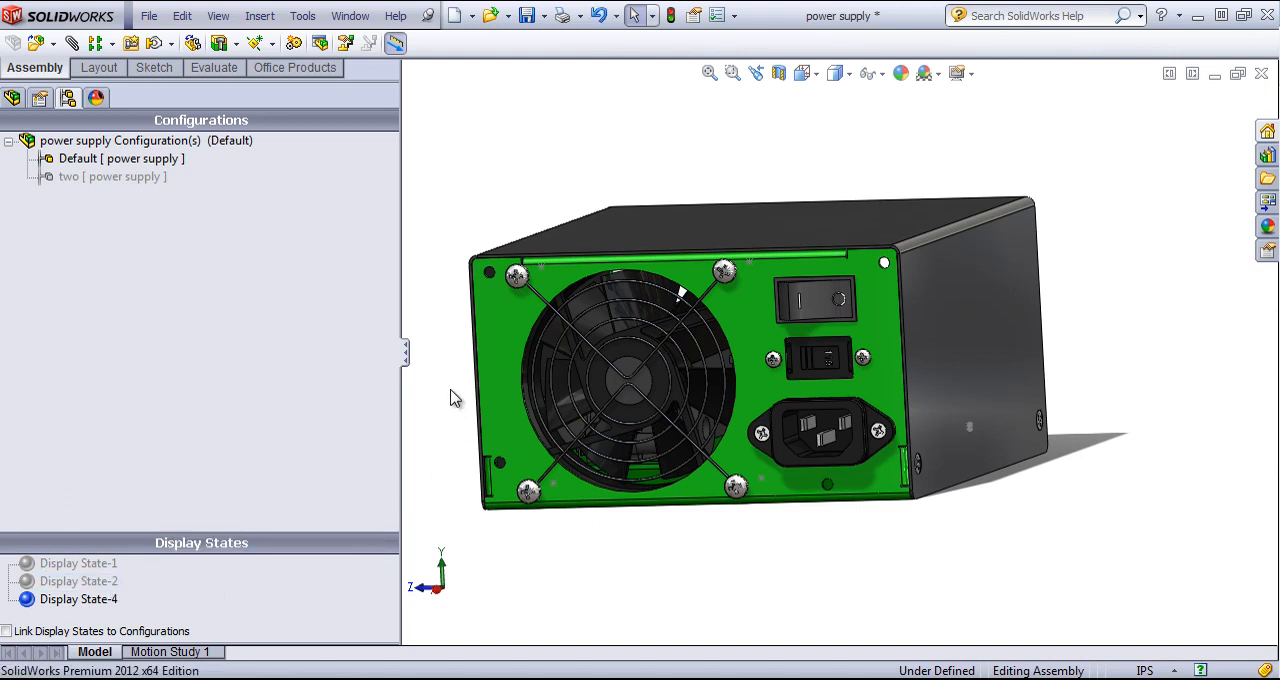
- Open the appearance settings for the chassis's face around the fan and limit the change to this display state
right_click(515, 324)
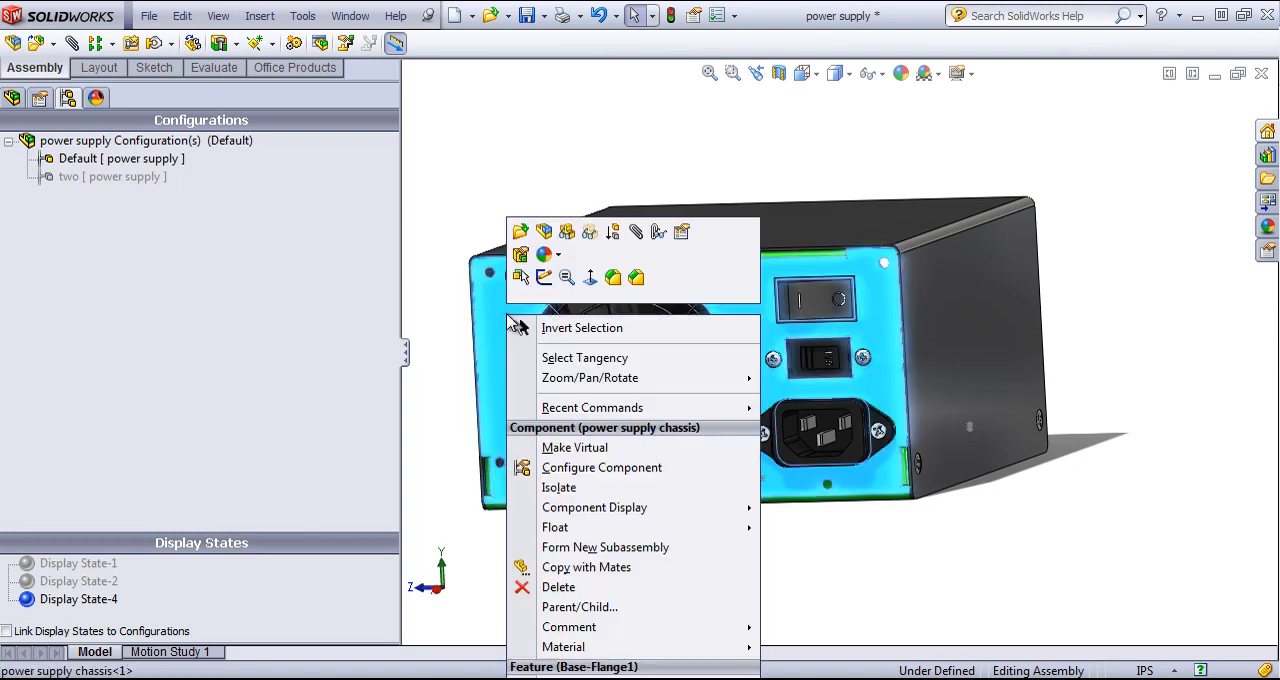
left_click(545, 254)
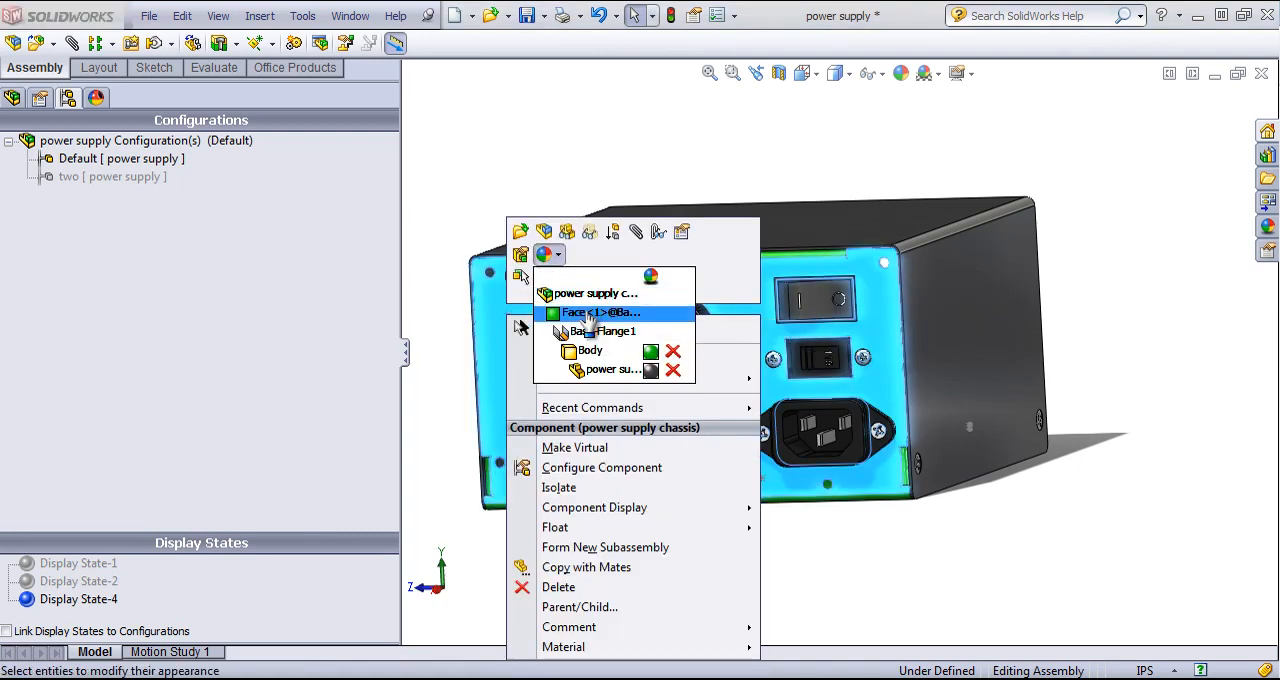
left_click(590, 313)
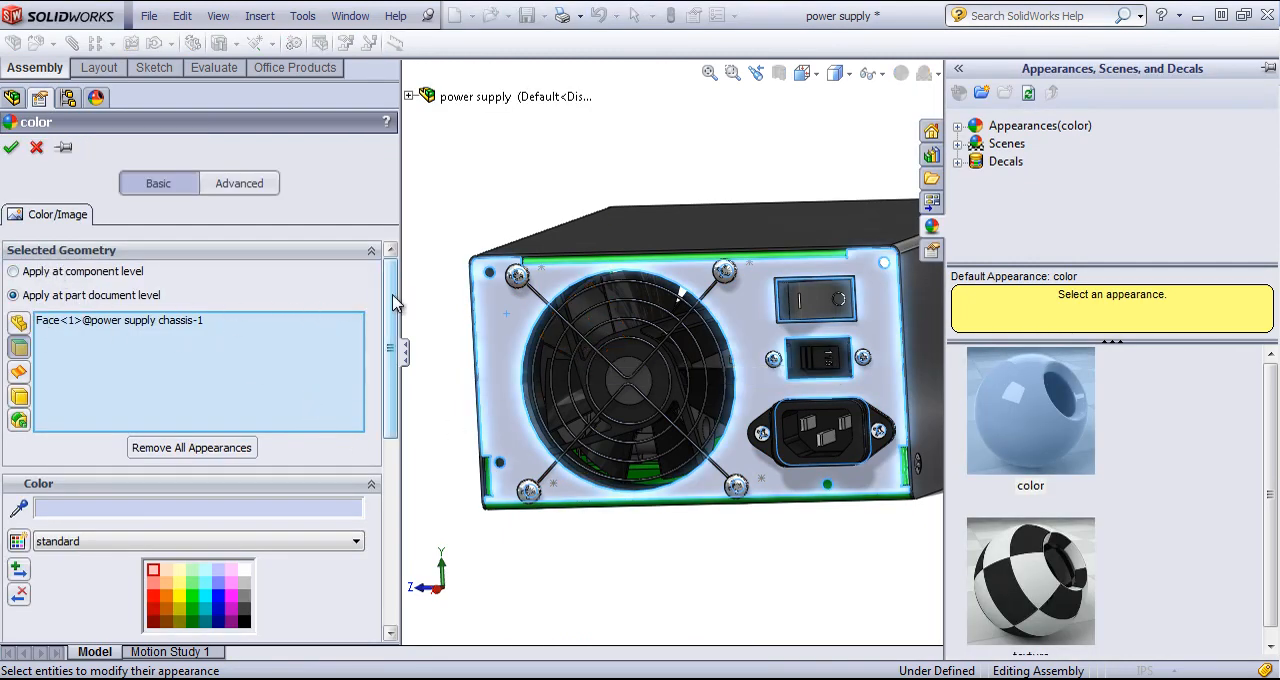
left_click_drag(392, 303, 400, 488)
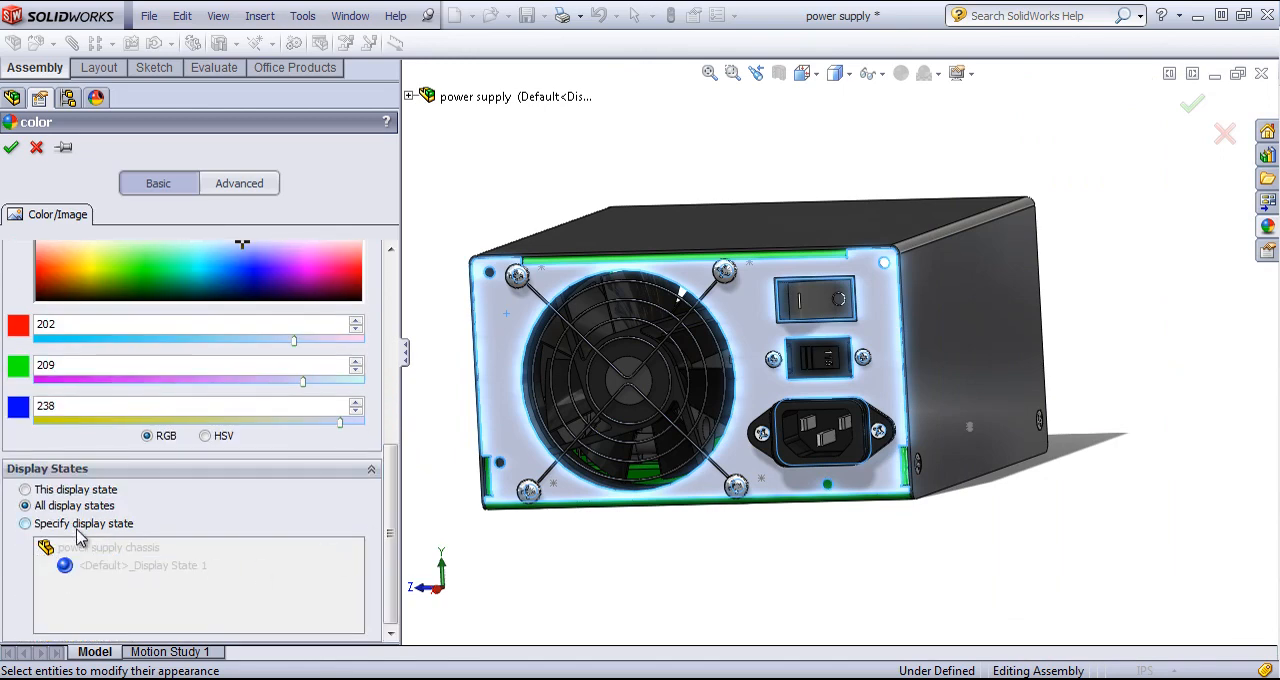
left_click(26, 523)
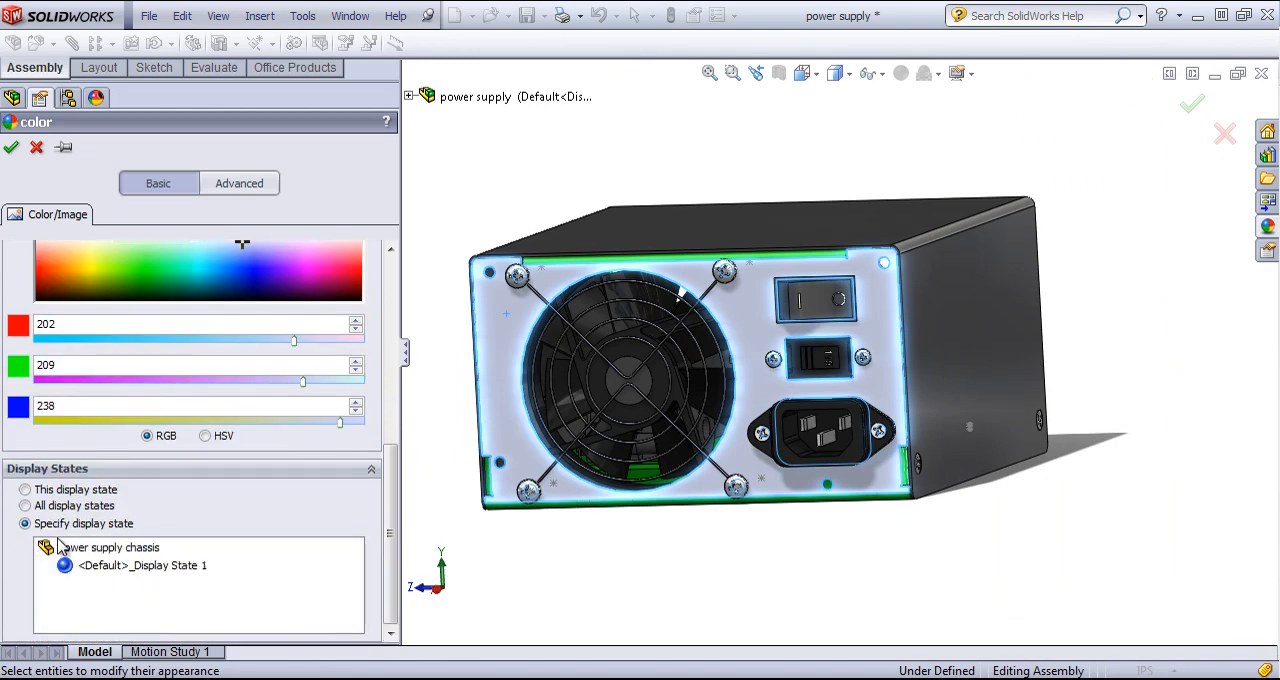
left_click(47, 490)
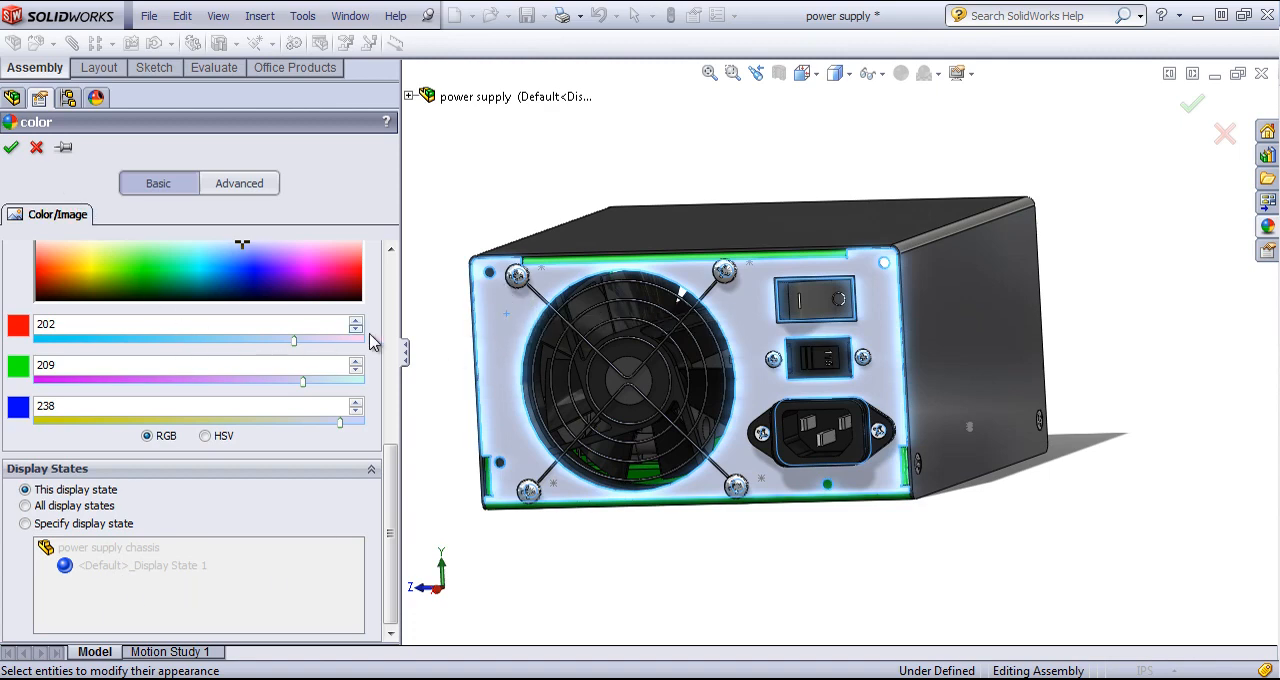
left_click_drag(388, 507, 390, 281)
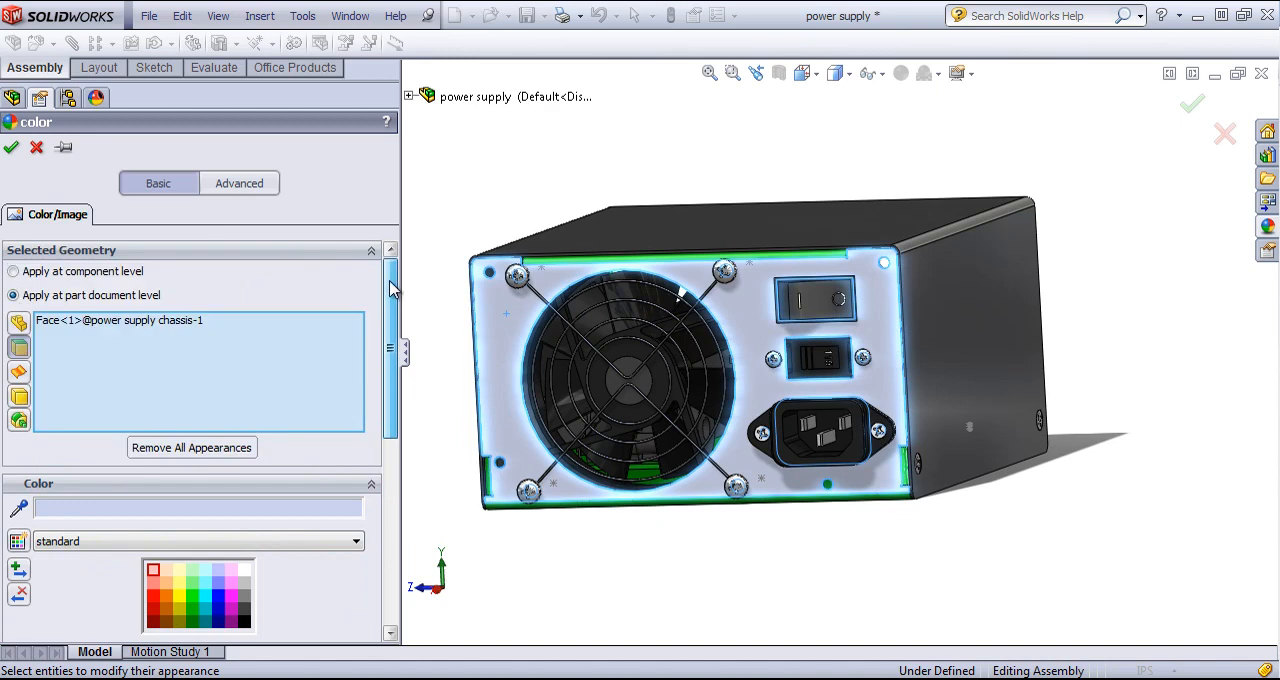
- Color the whole power supply chassis green (RGB 0, 192, 0) at component level, specifying only Display State-2
left_click(15, 272)
left_click_drag(388, 304, 395, 475)
left_click(192, 299)
left_click(192, 325)
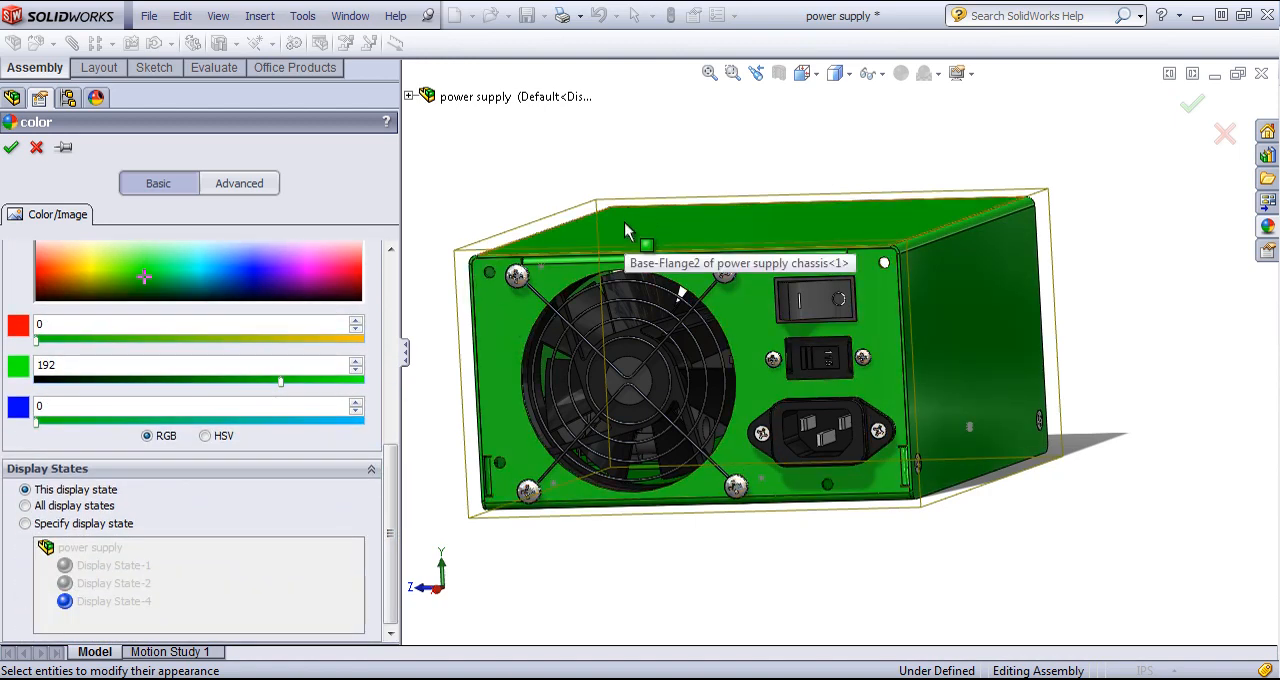
left_click(26, 523)
left_click(110, 584)
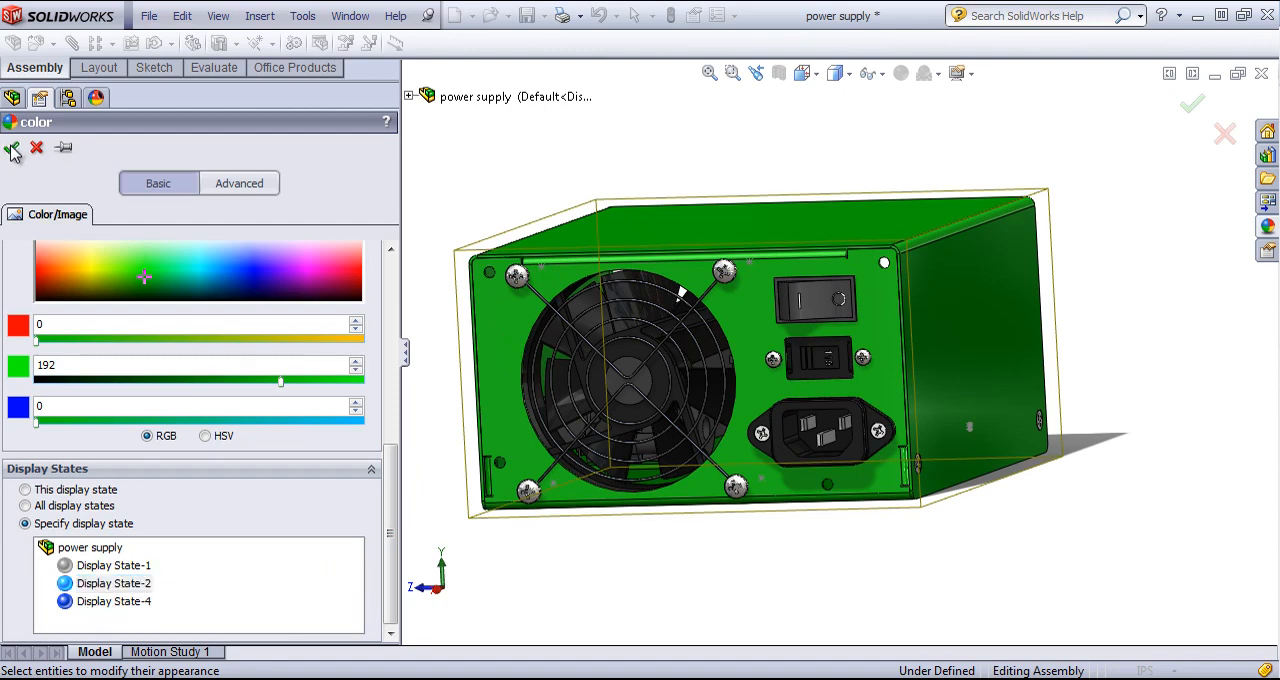
left_click(11, 147)
- Activate Display State-1, Display State-4 and Display State-2 in turn to compare the chassis color
left_click(68, 583)
double_click(68, 583)
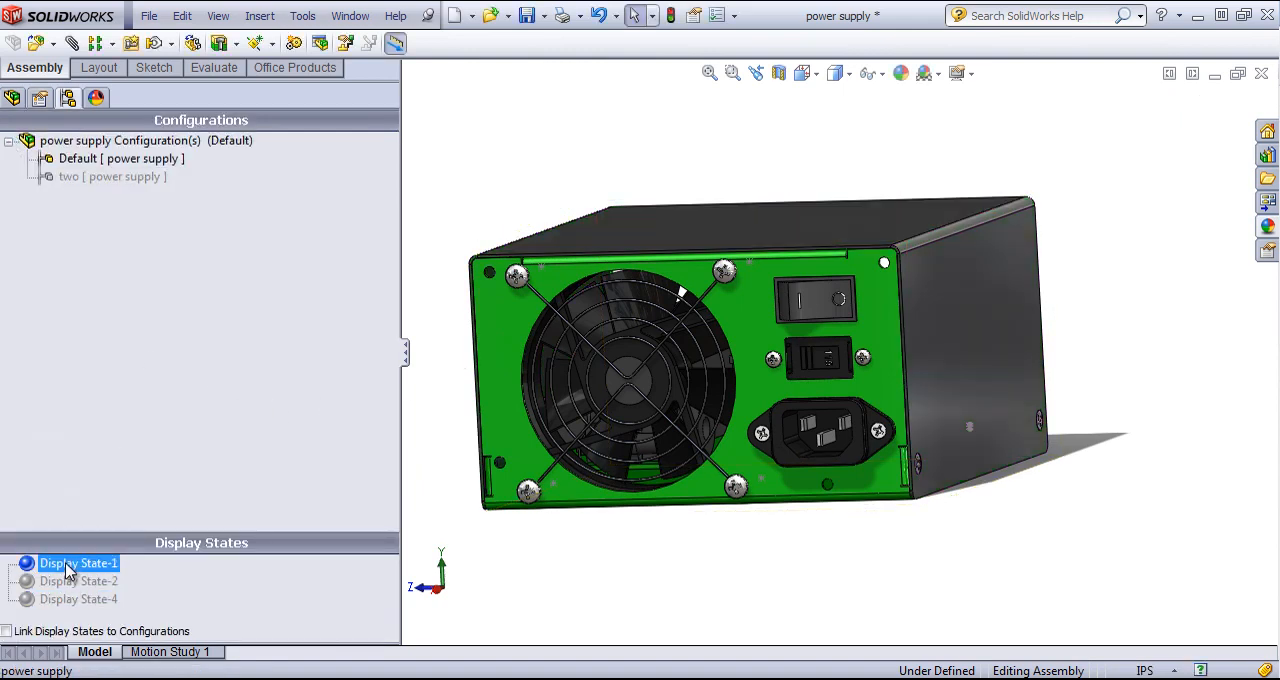
double_click(68, 598)
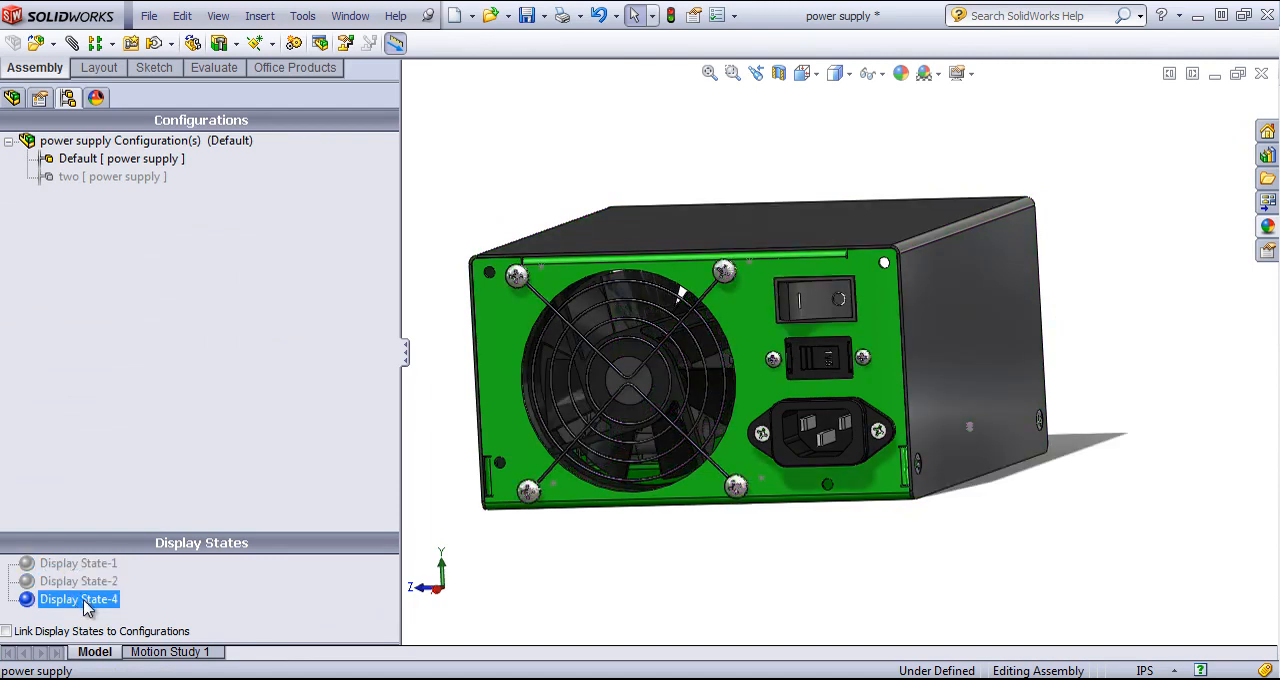
left_click(77, 583)
double_click(75, 585)
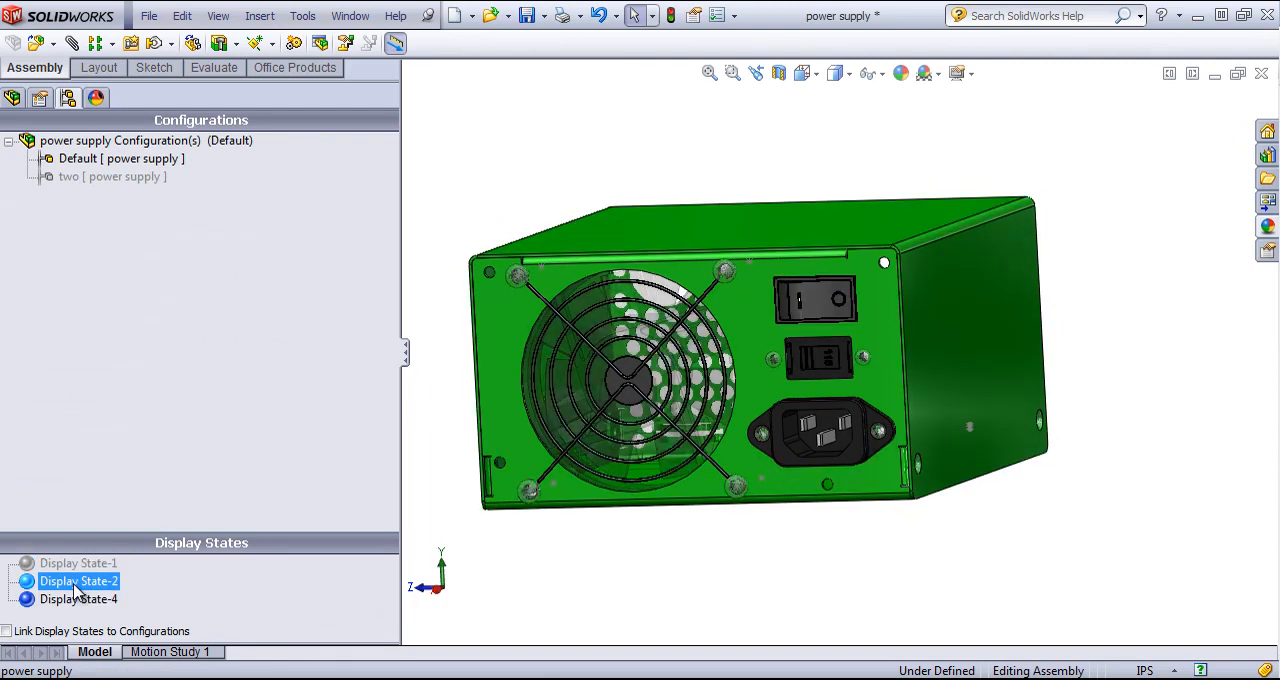
left_click(88, 566)
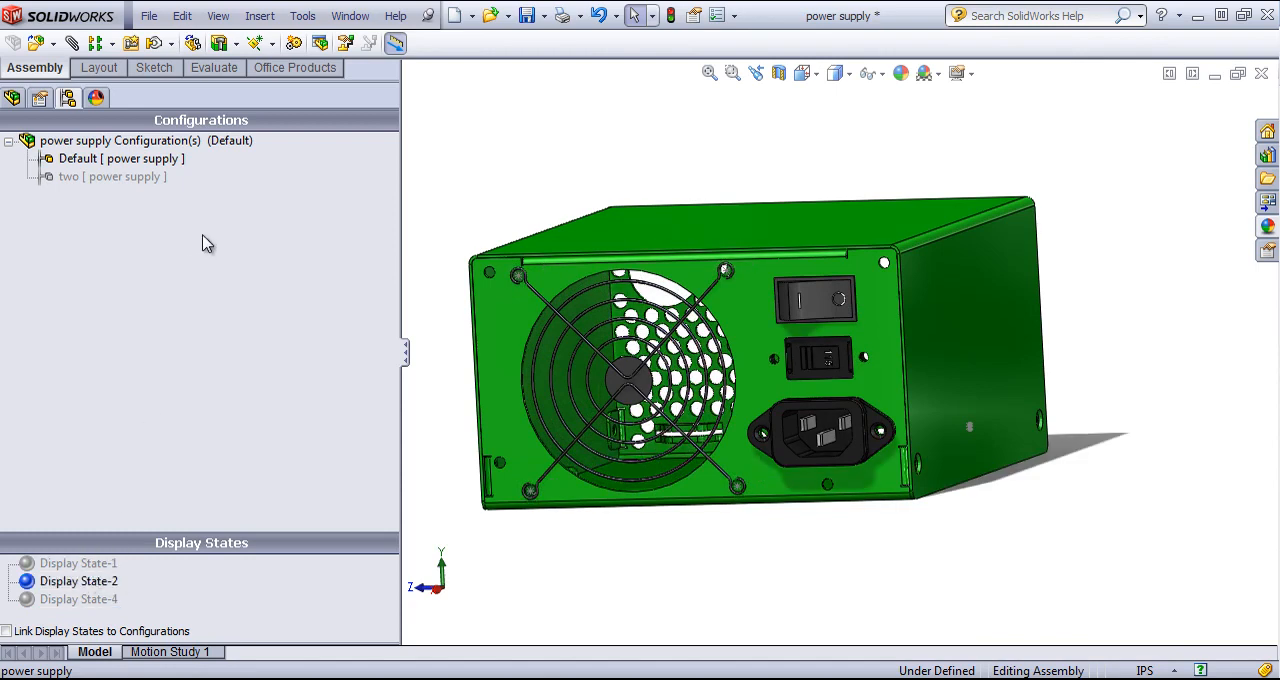
- Isolate the power supply chassis and the AC Connector in the assembly
left_click(12, 97)
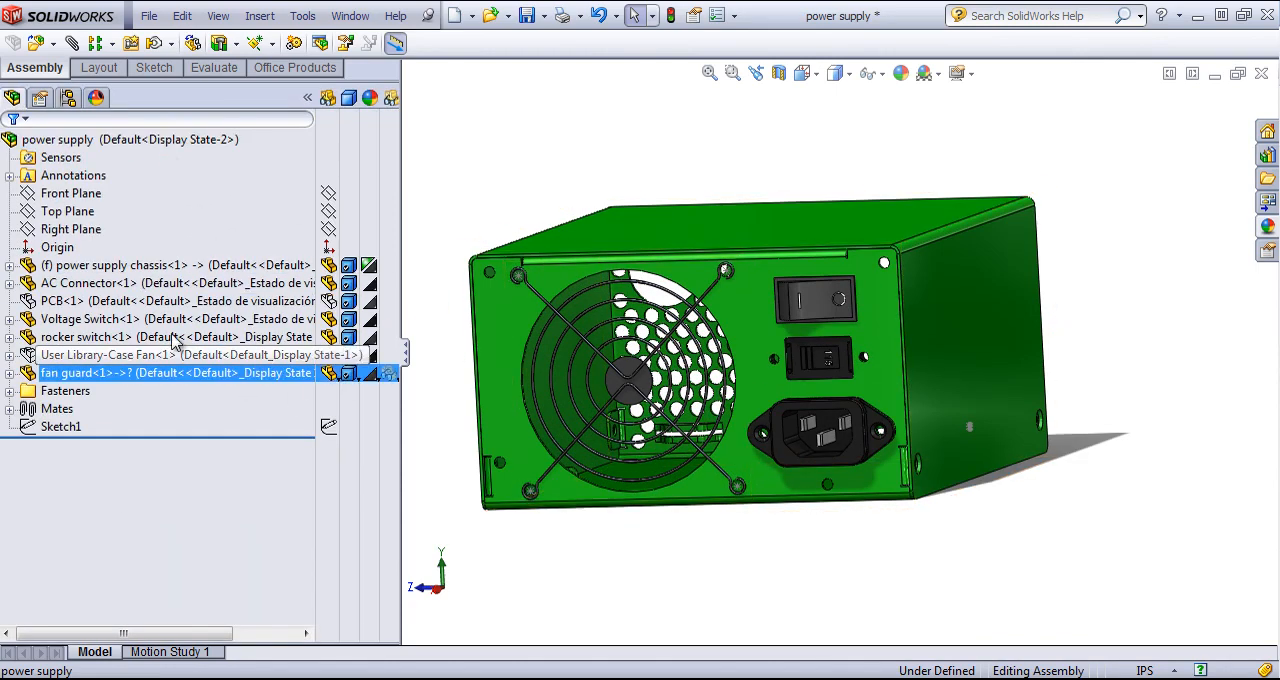
left_click(139, 268)
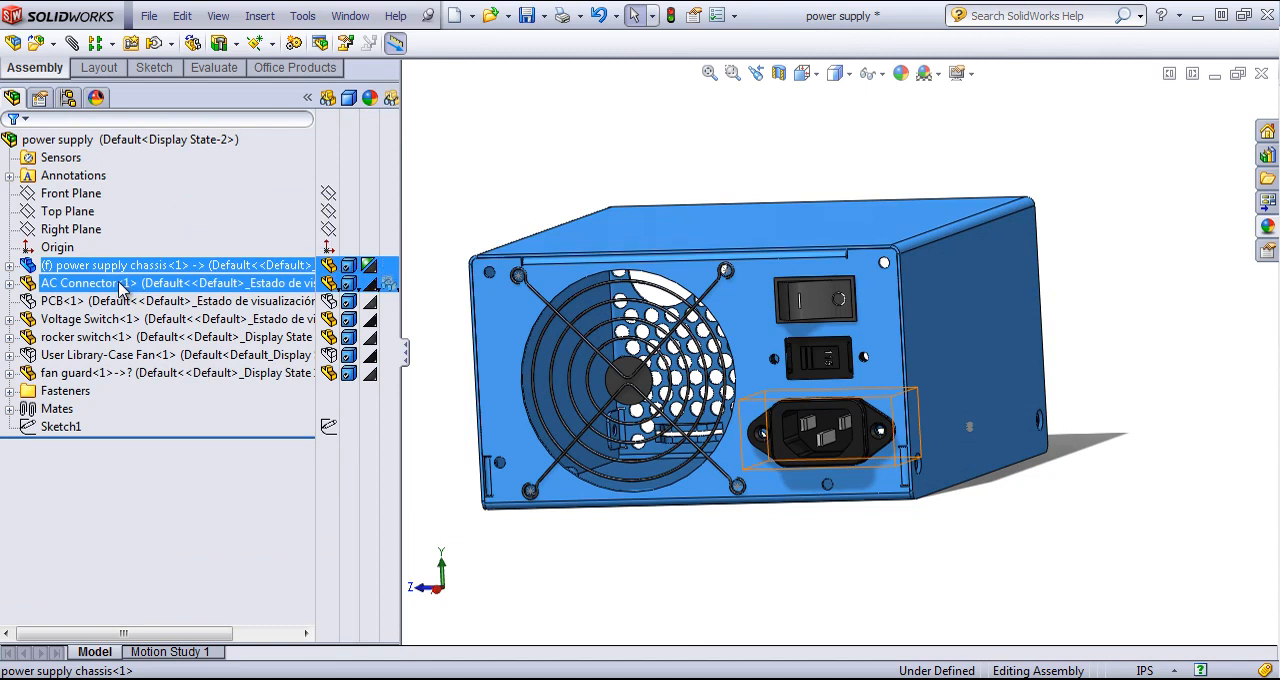
left_click(121, 286, "ctrl")
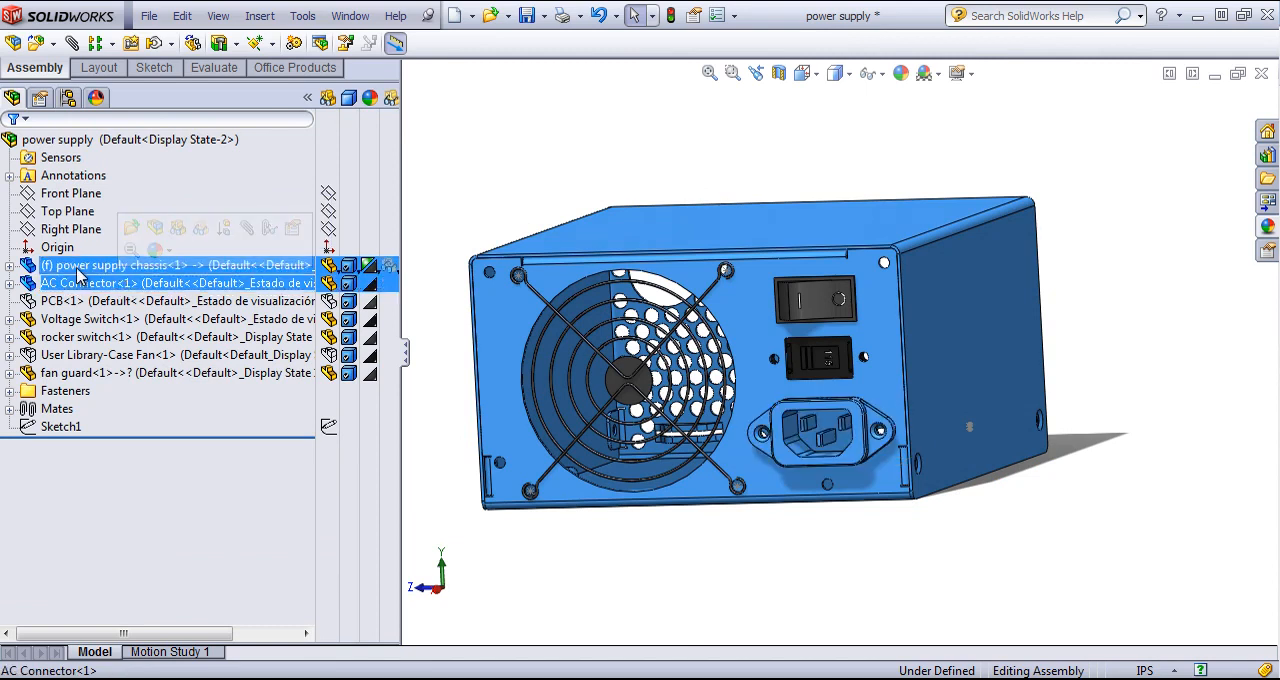
right_click(80, 269)
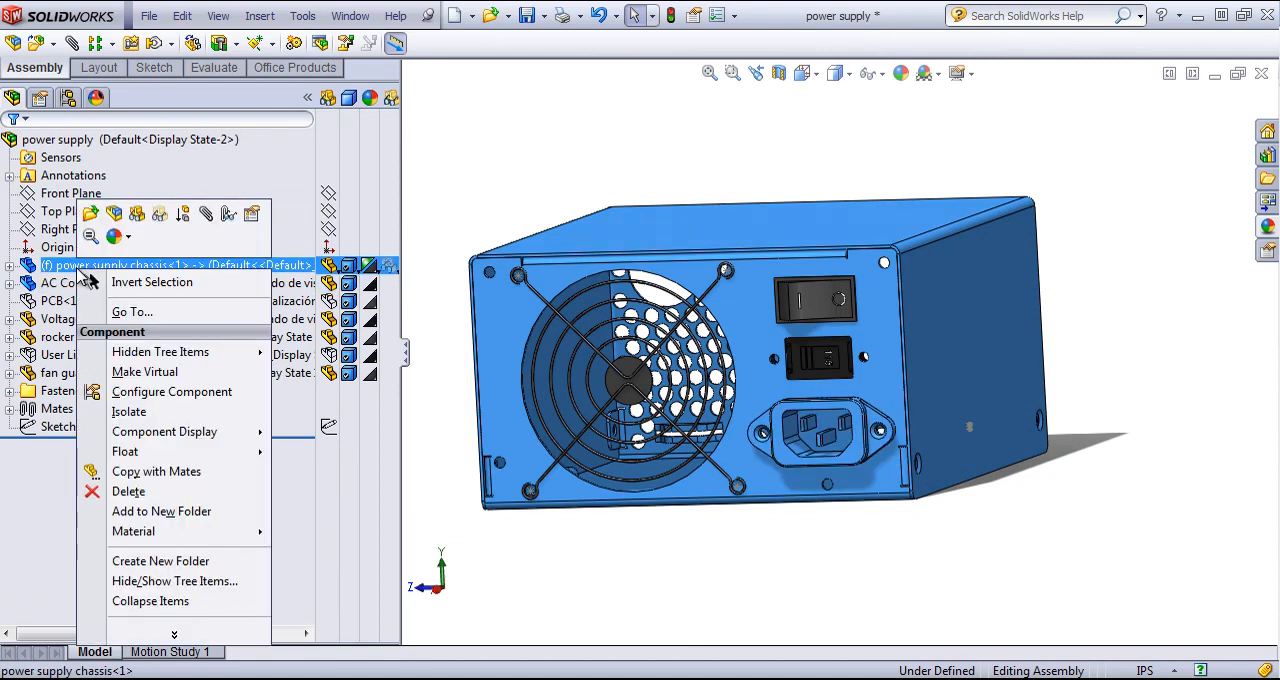
left_click(129, 408)
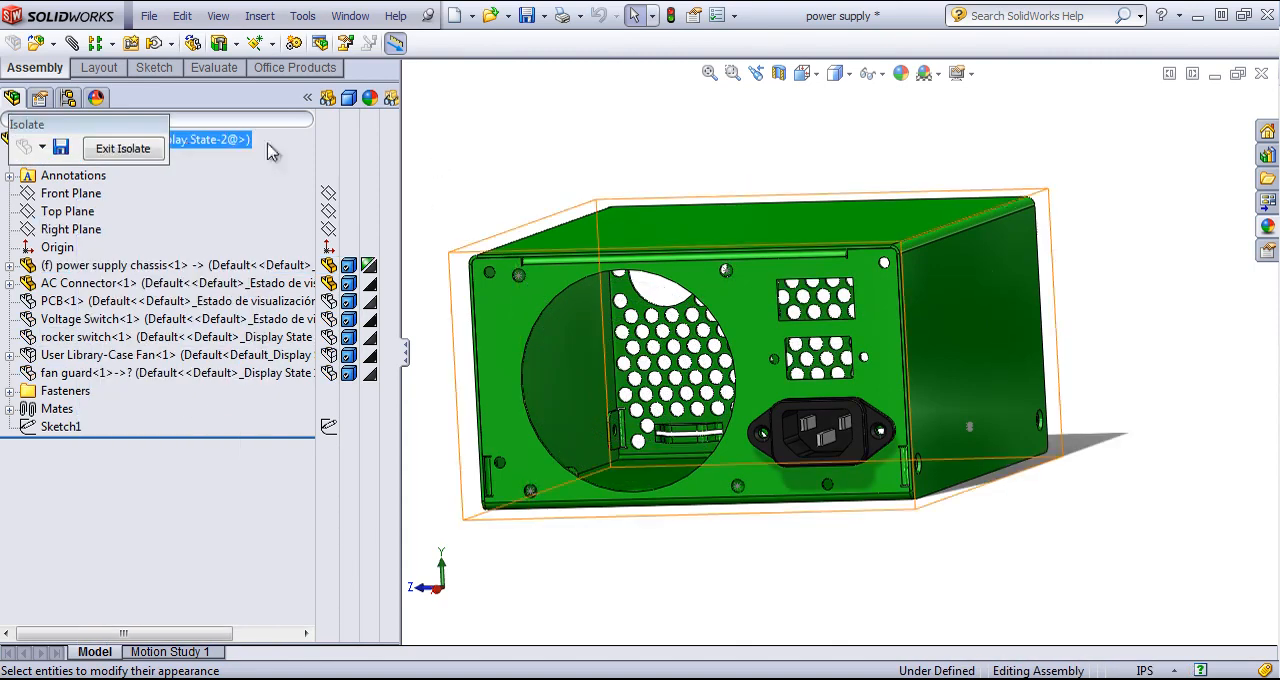
- Save the isolated view as Display State-3 and exit Isolate
left_click(62, 148)
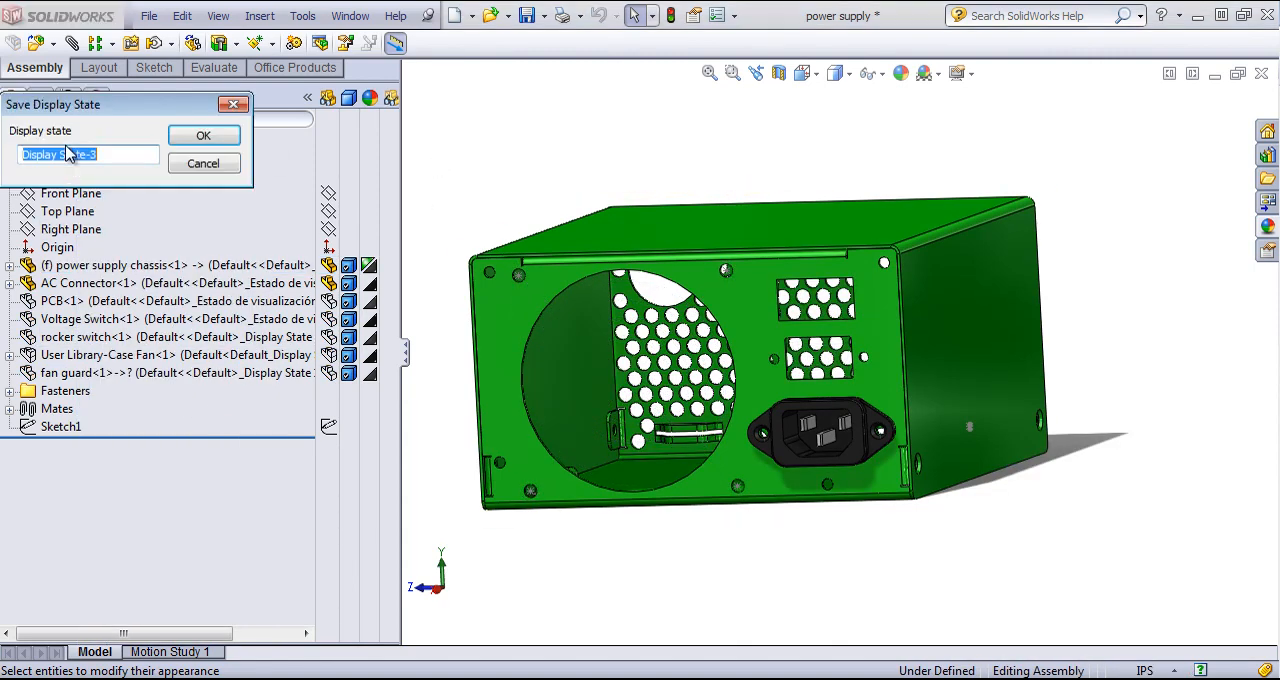
left_click(203, 138)
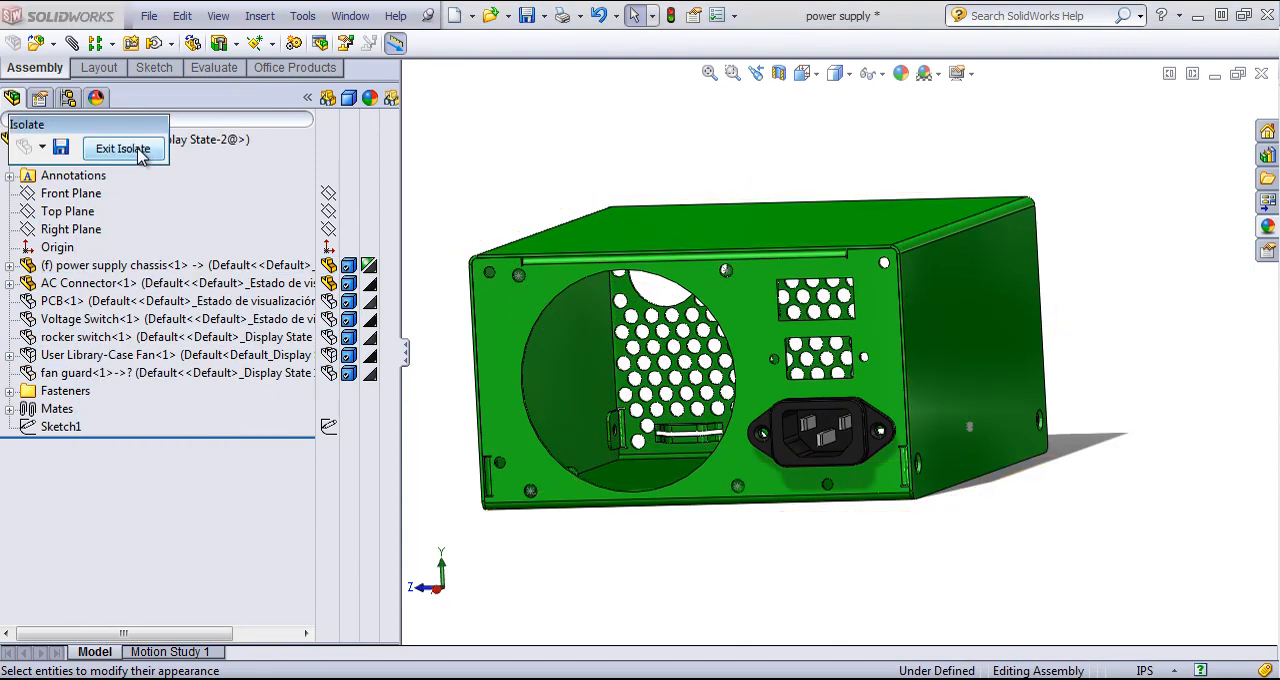
left_click(124, 148)
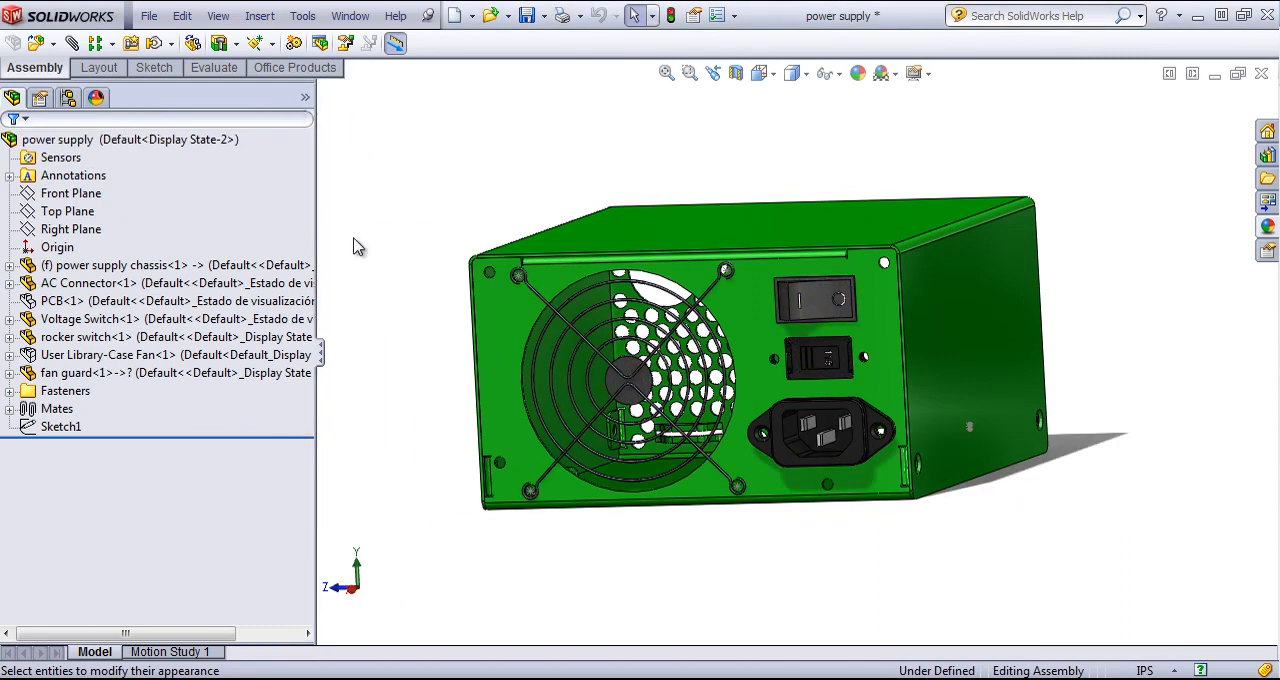
- With the display pane collapsed, switch the assembly to Display State-1, Display State-4 and Display State-3 in turn
right_click(306, 101)
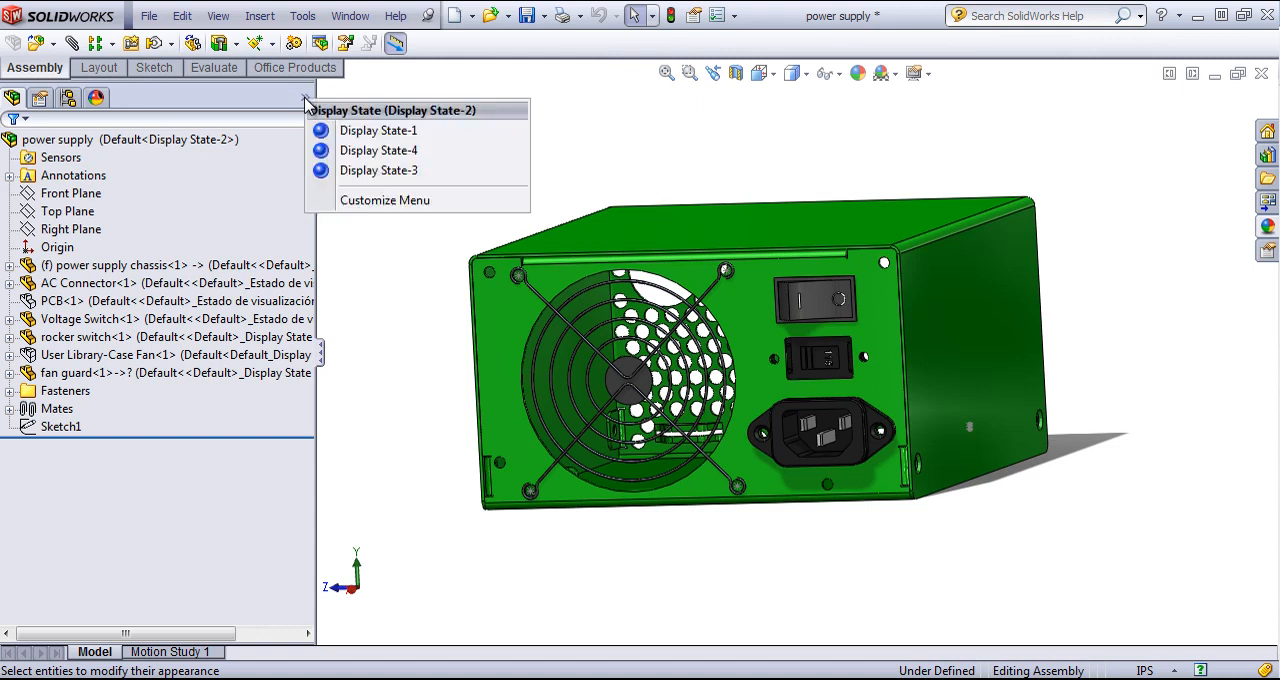
left_click(368, 131)
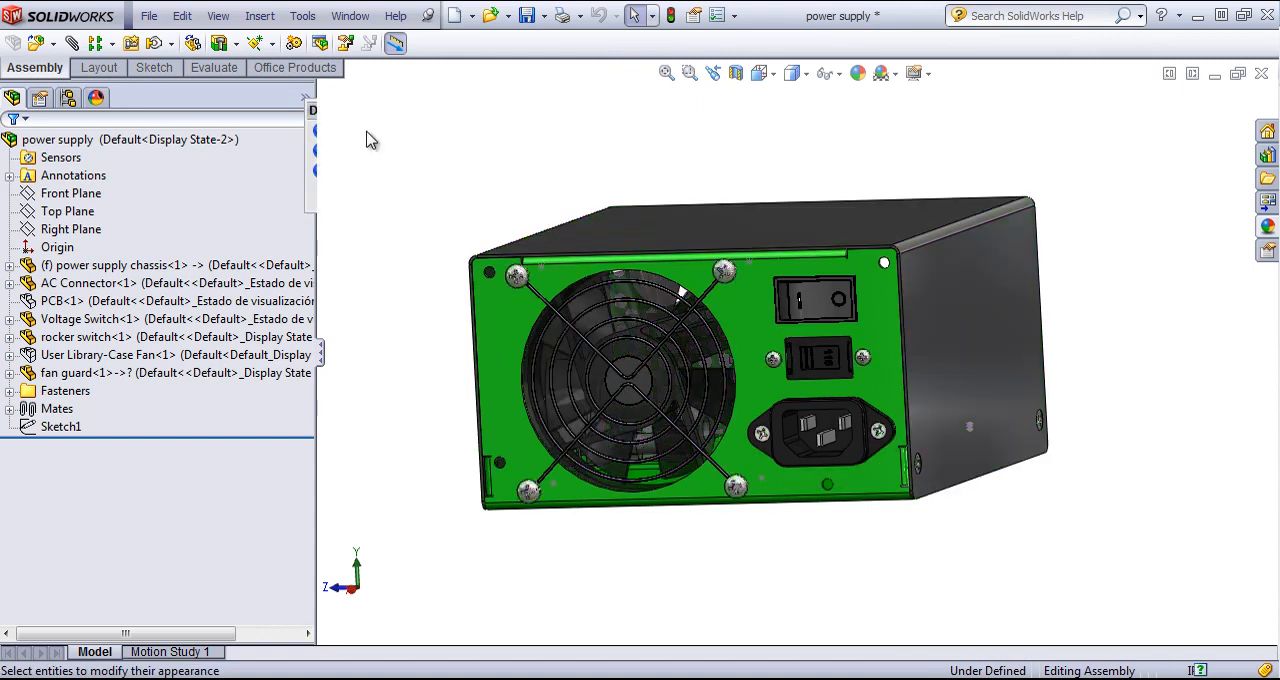
right_click(307, 101)
left_click(370, 150)
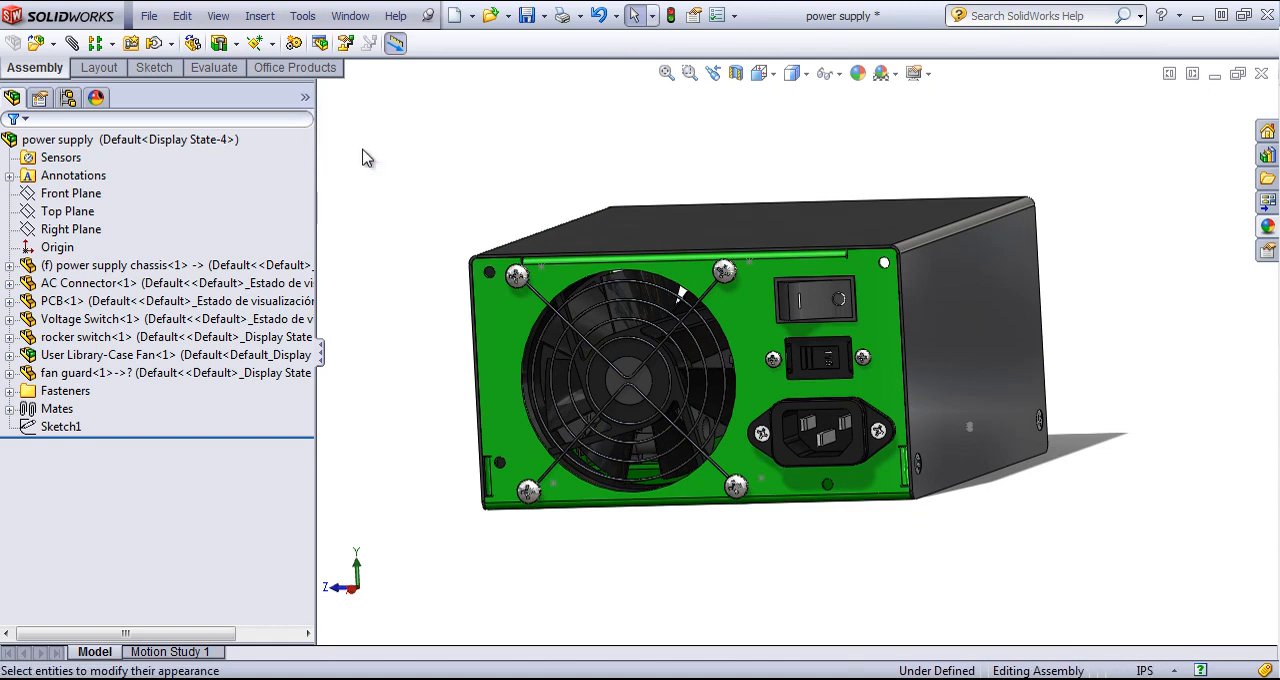
right_click(307, 103)
left_click(372, 168)
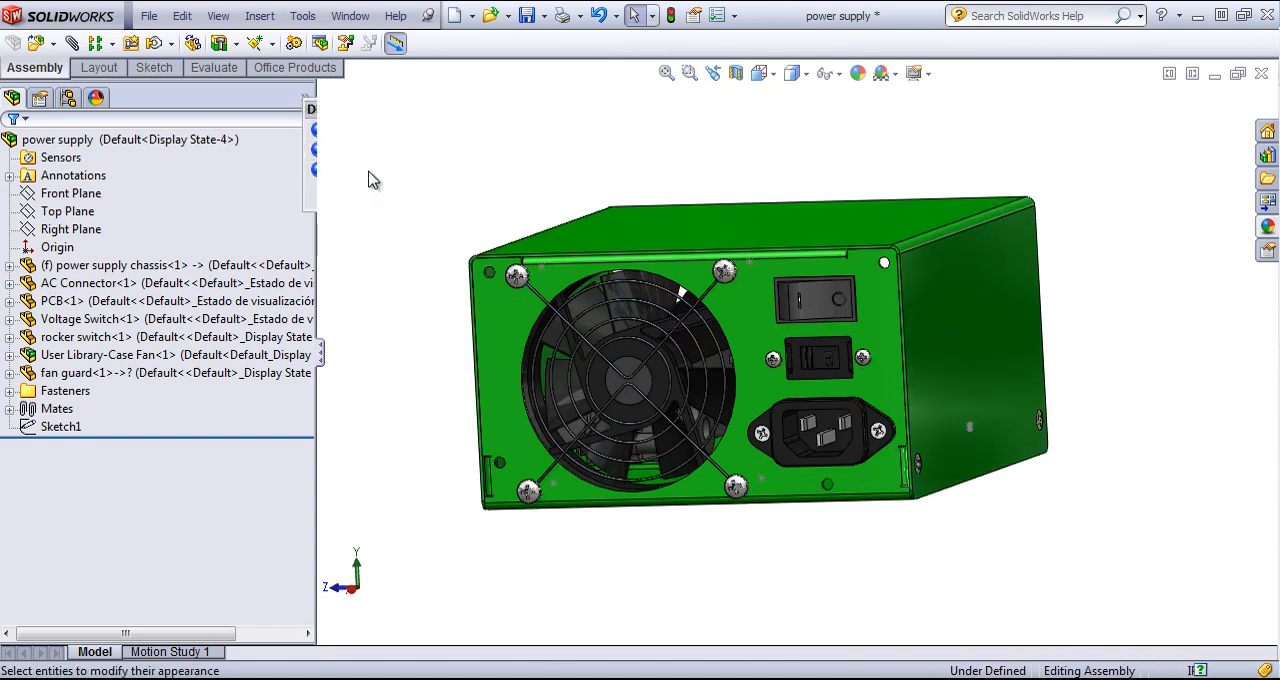